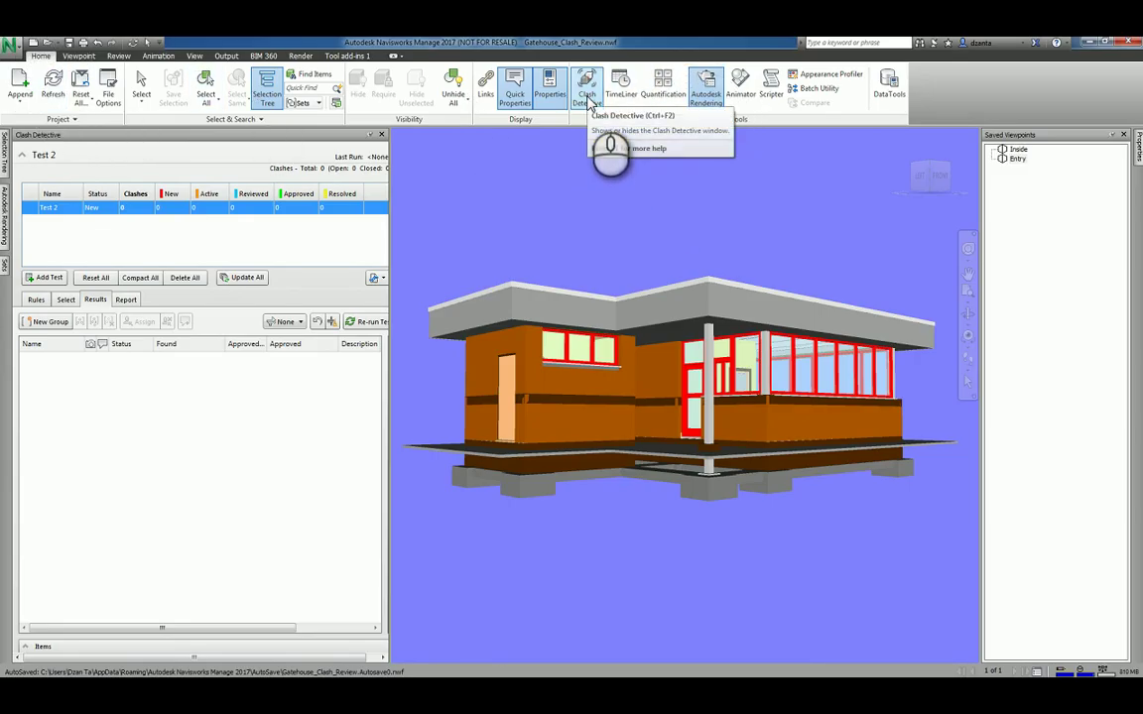
Pin and widen the Clash Detective window so that its display settings can be expanded beside the results list
click(370, 136)
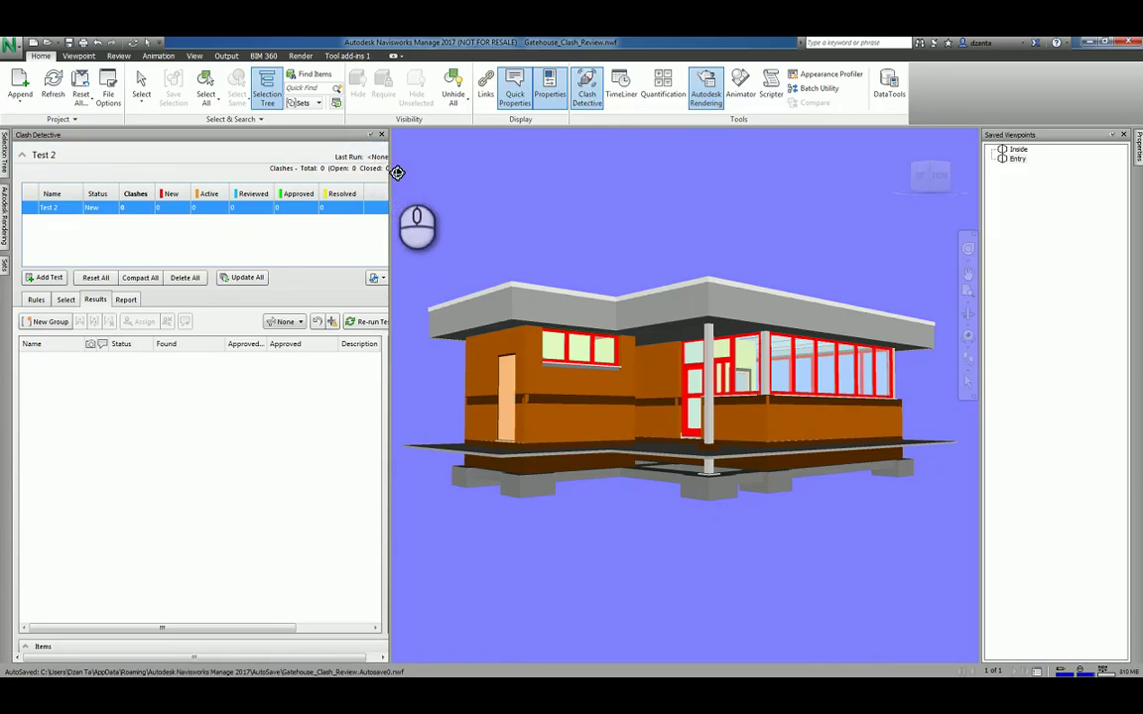
drag(449, 177, 452, 175)
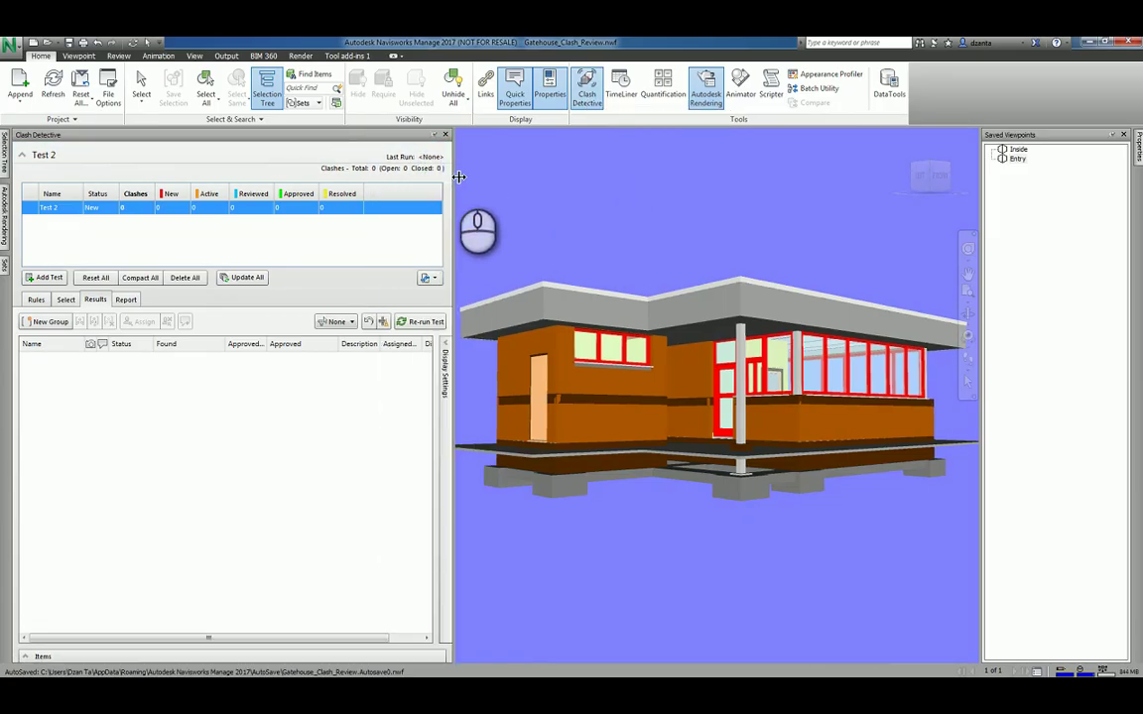
click(446, 353)
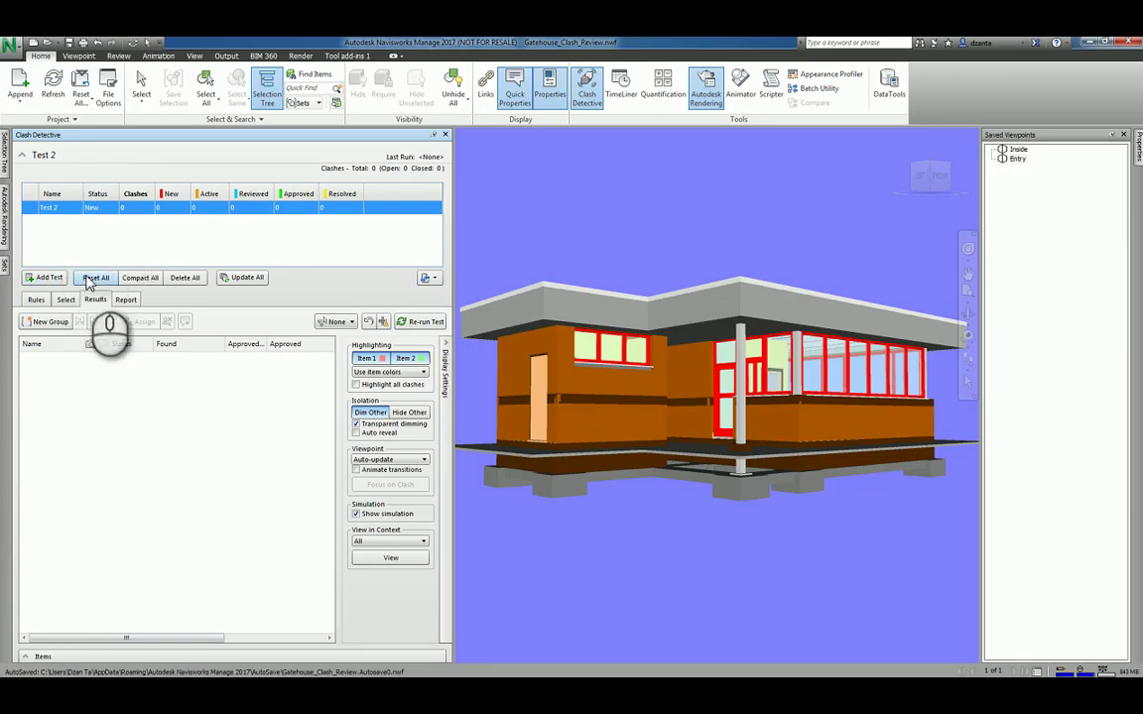
Delete all existing clash tests and add a new clash test
click(183, 278)
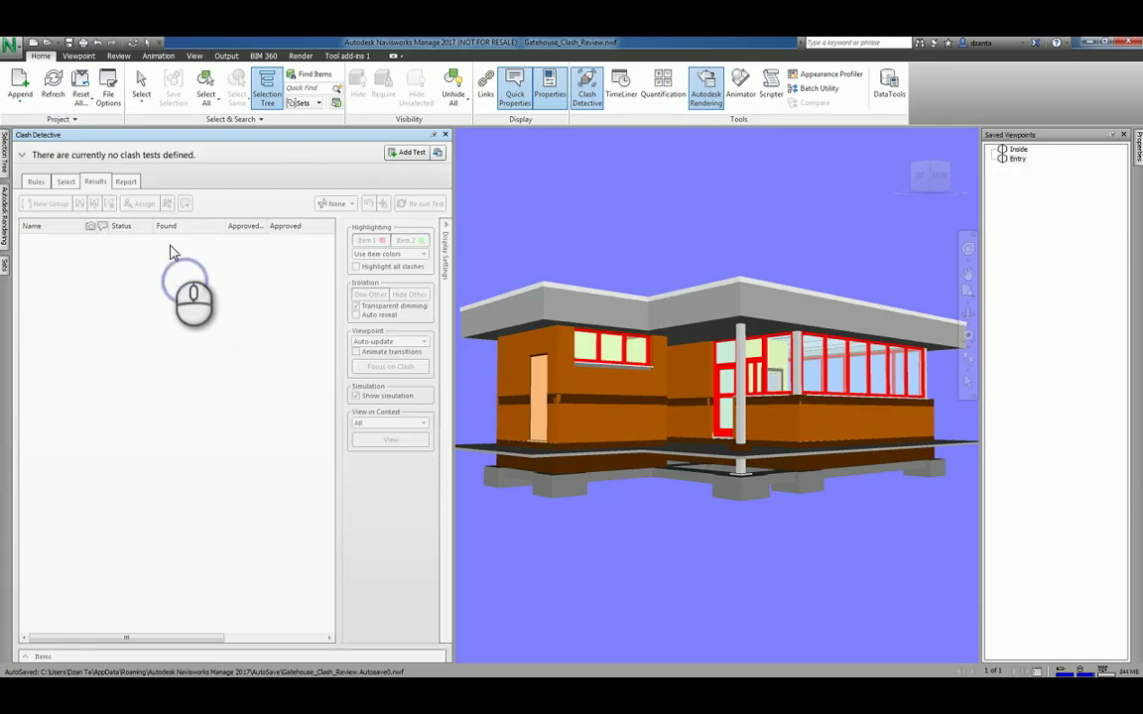
click(37, 182)
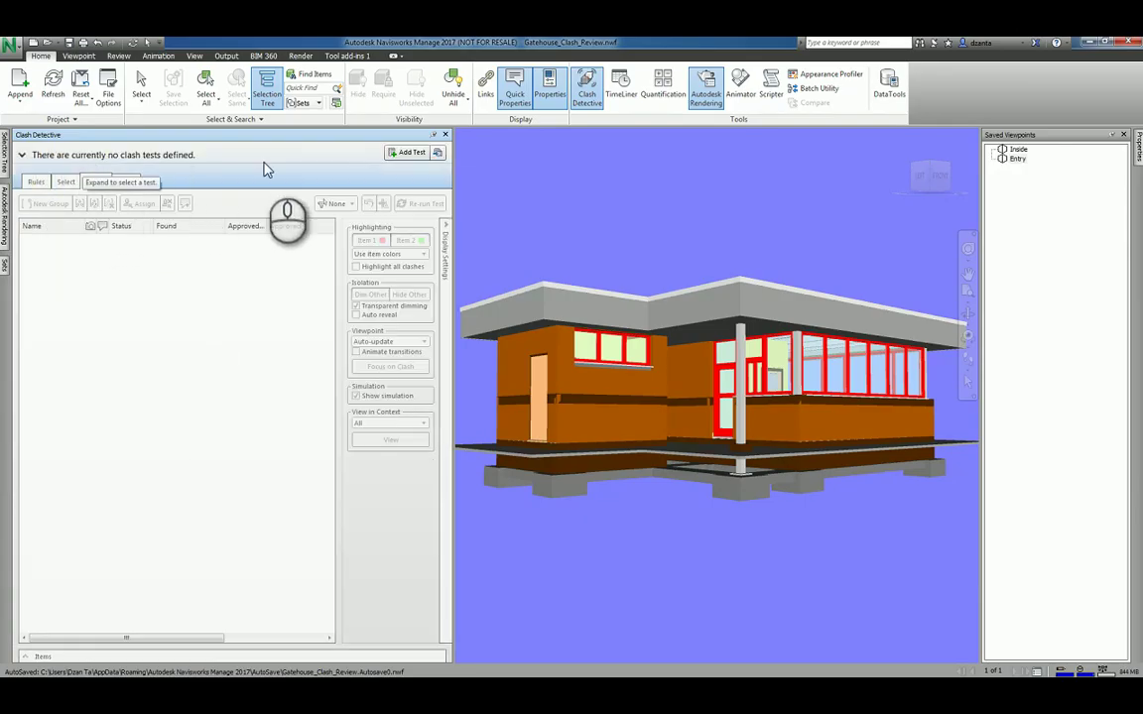
click(405, 154)
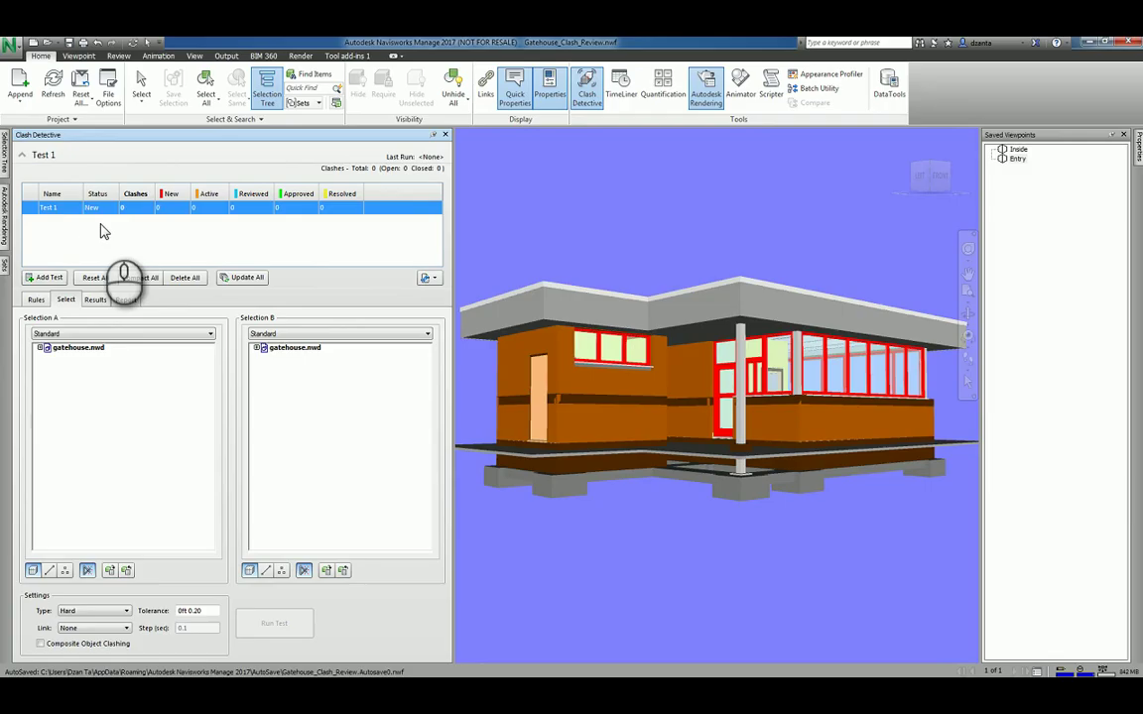
Pin the Sets window open beside the Clash Detective window
click(5, 262)
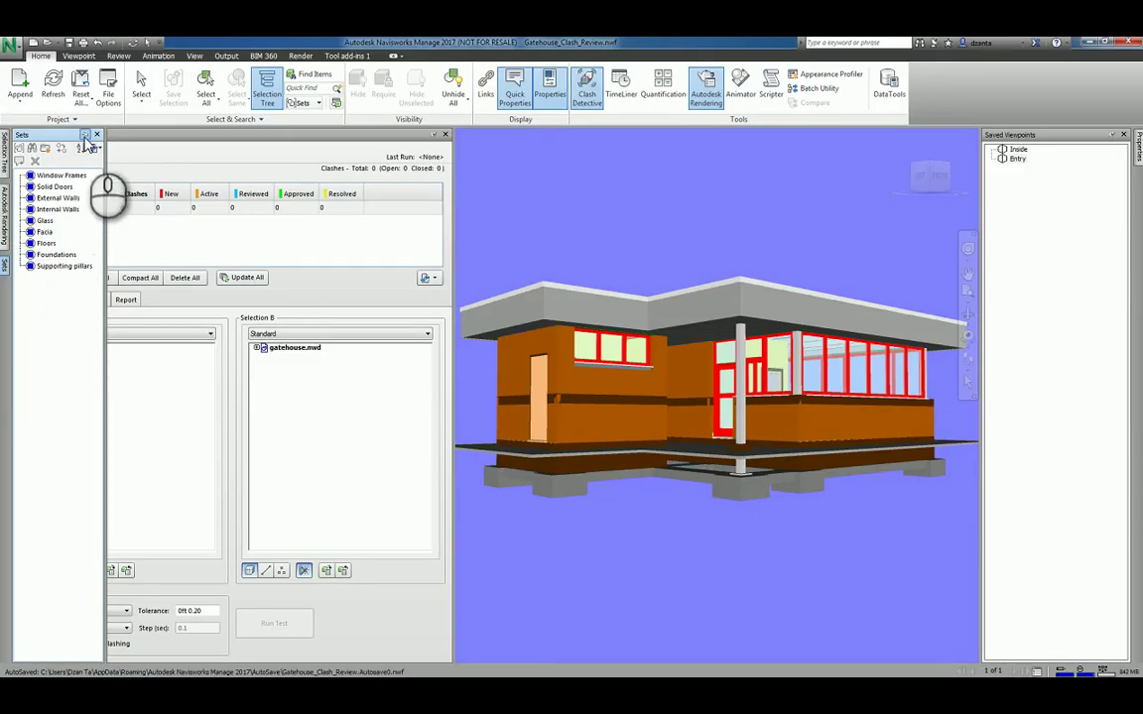
click(85, 134)
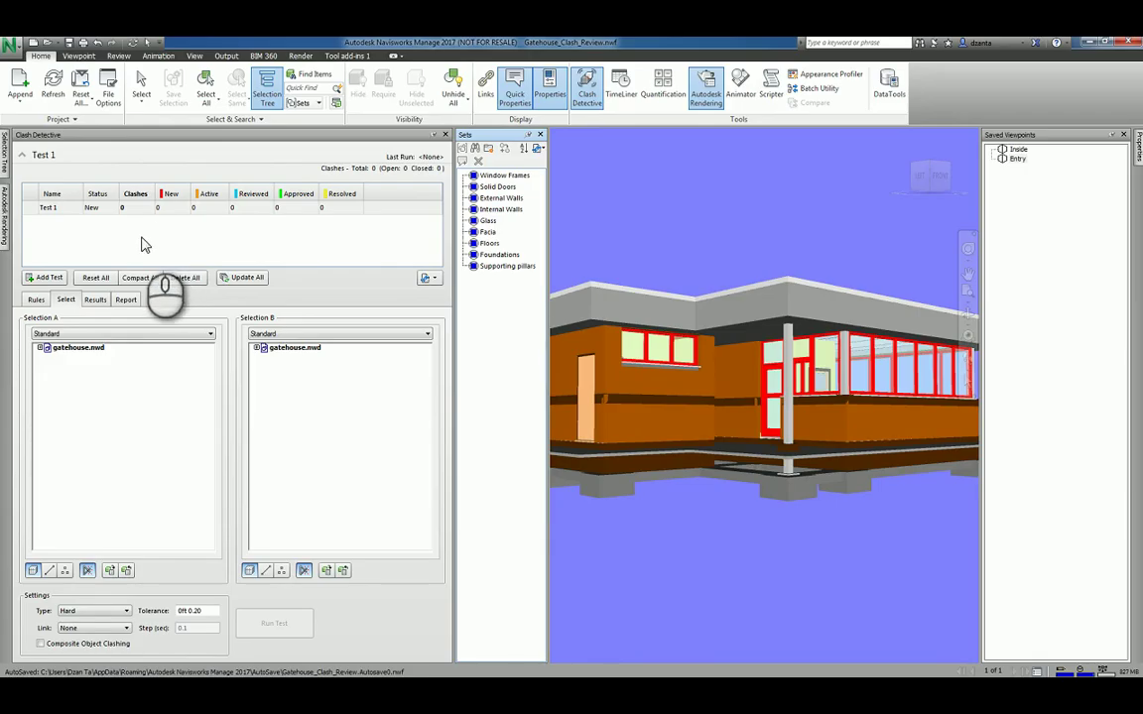
click(139, 238)
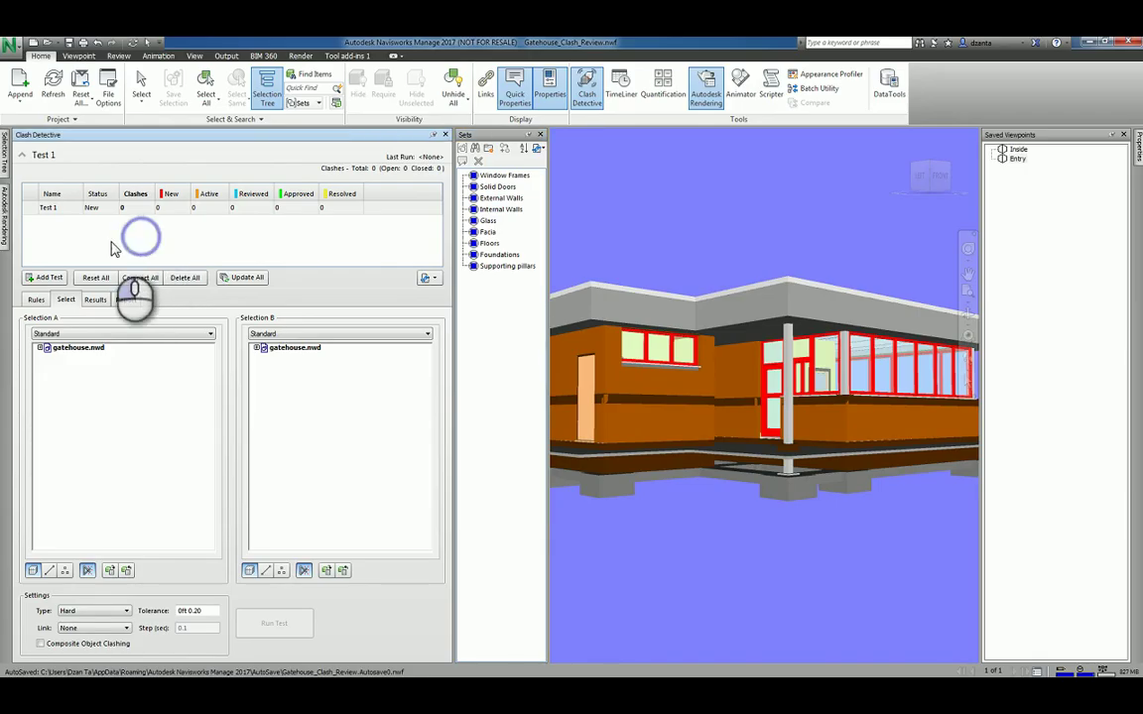
List both clash selections by Sets, choosing Foundations for Selection A and External Walls for Selection B
click(81, 334)
click(66, 367)
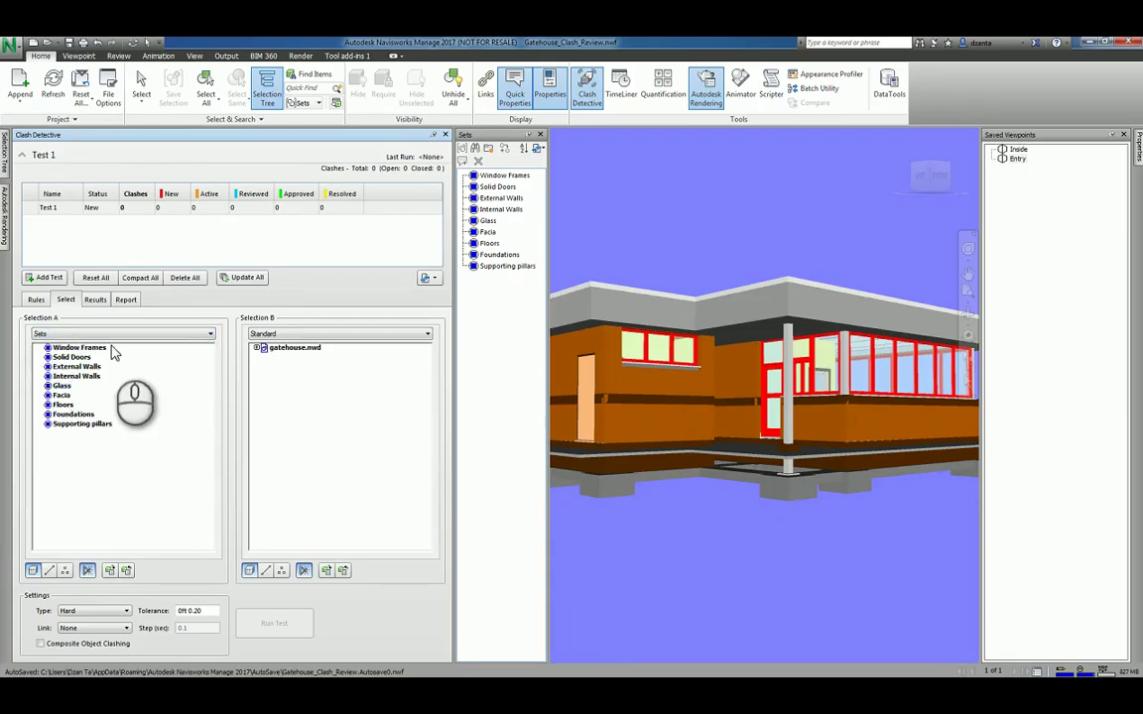
click(266, 334)
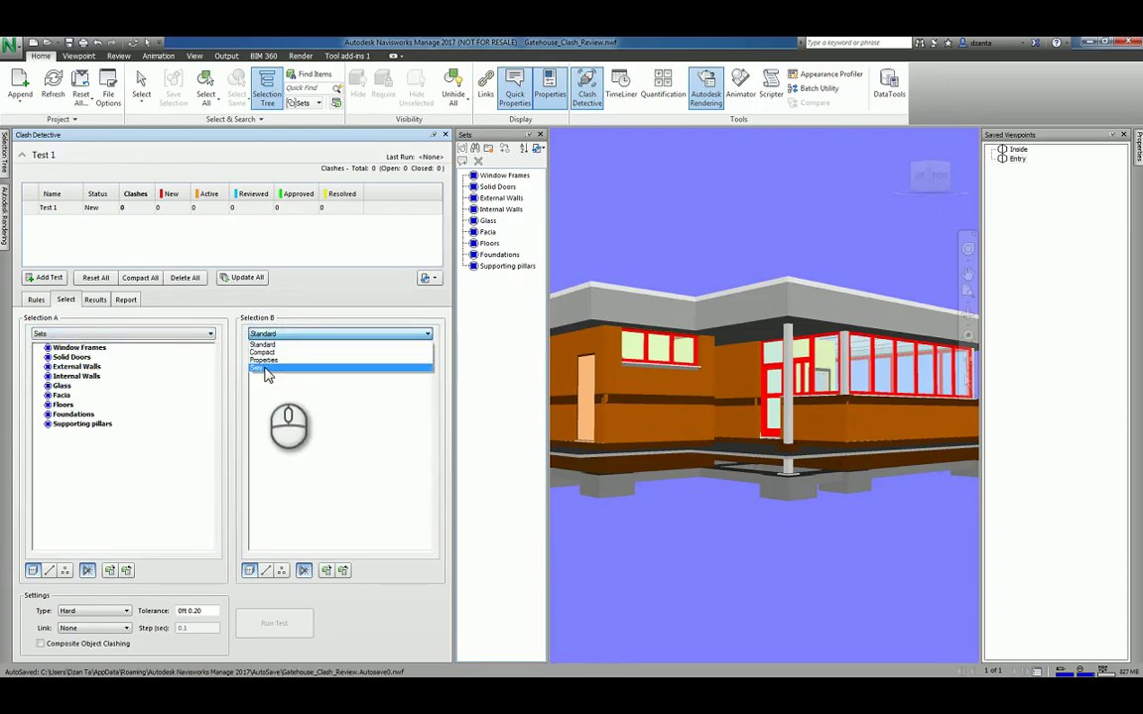
click(264, 369)
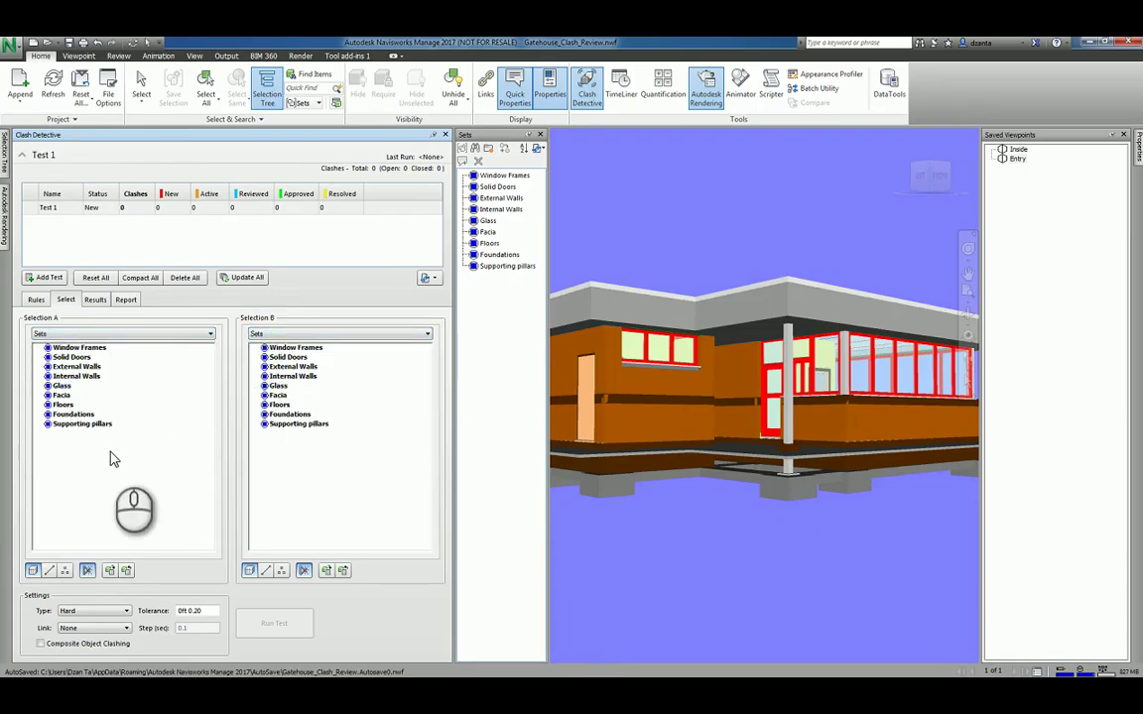
click(86, 416)
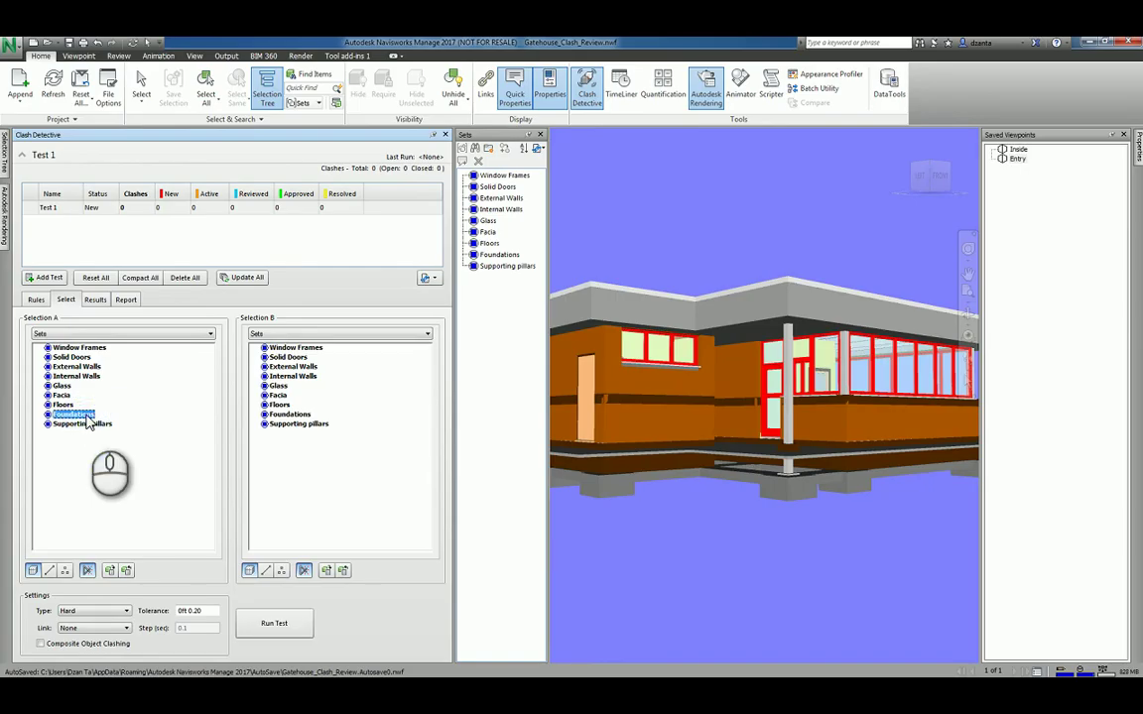
click(297, 367)
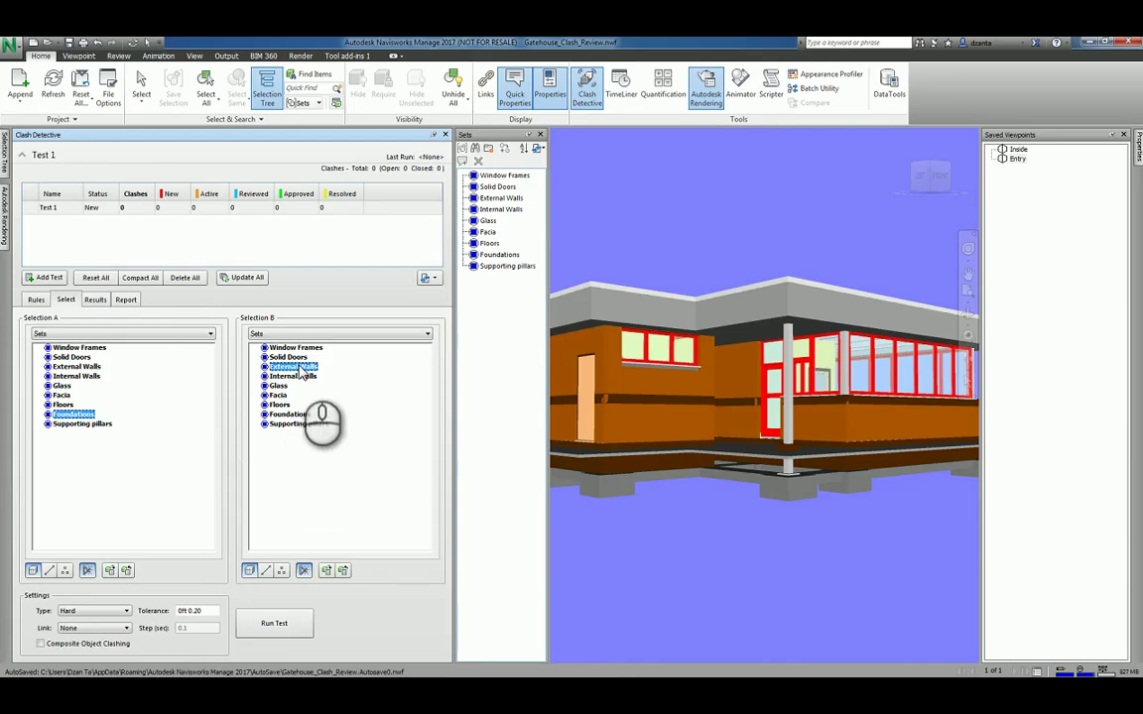
Run the clash test with the type set to Hard and the link set to None
click(99, 613)
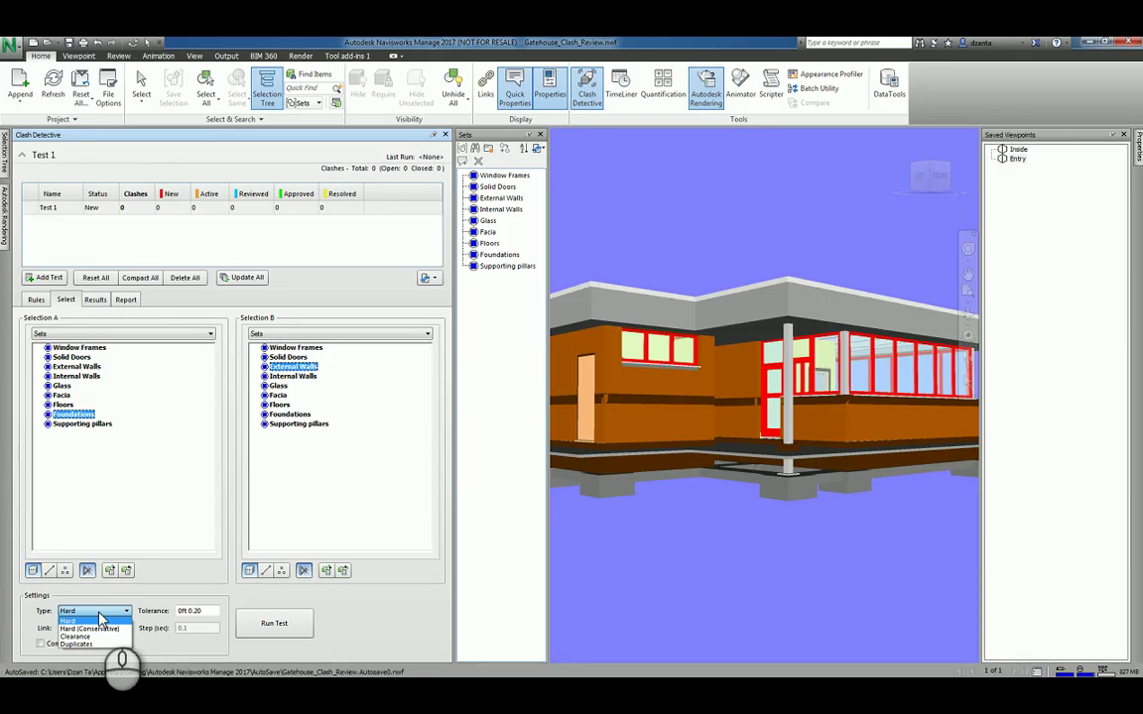
click(99, 620)
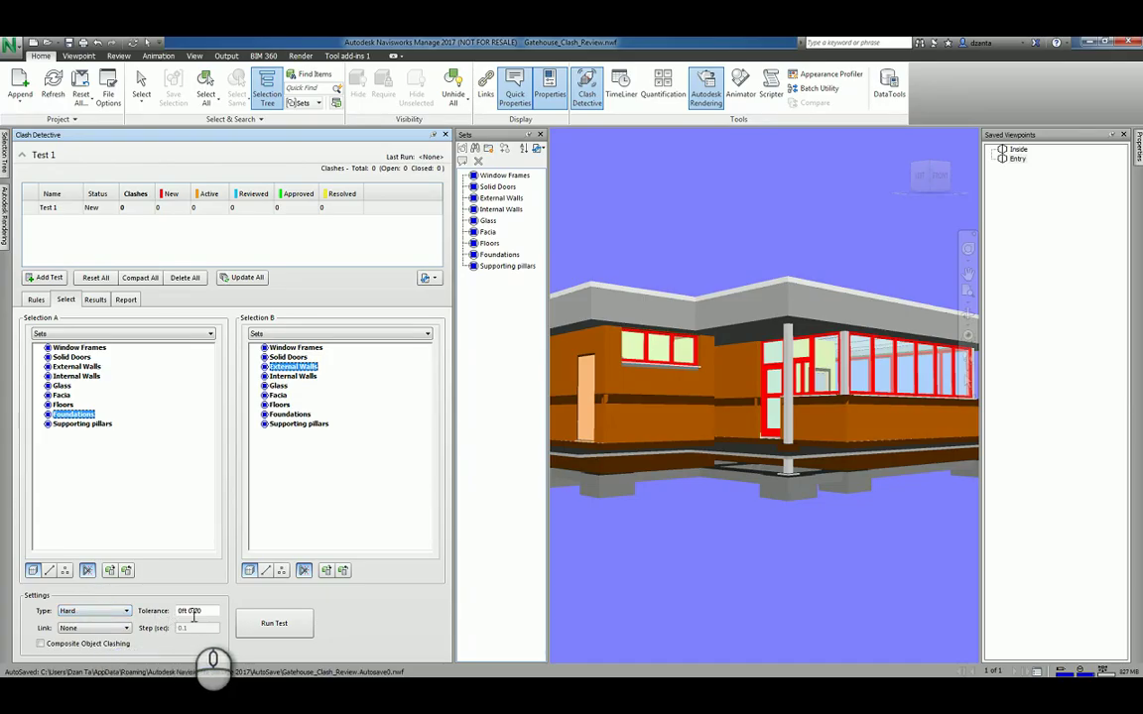
click(75, 612)
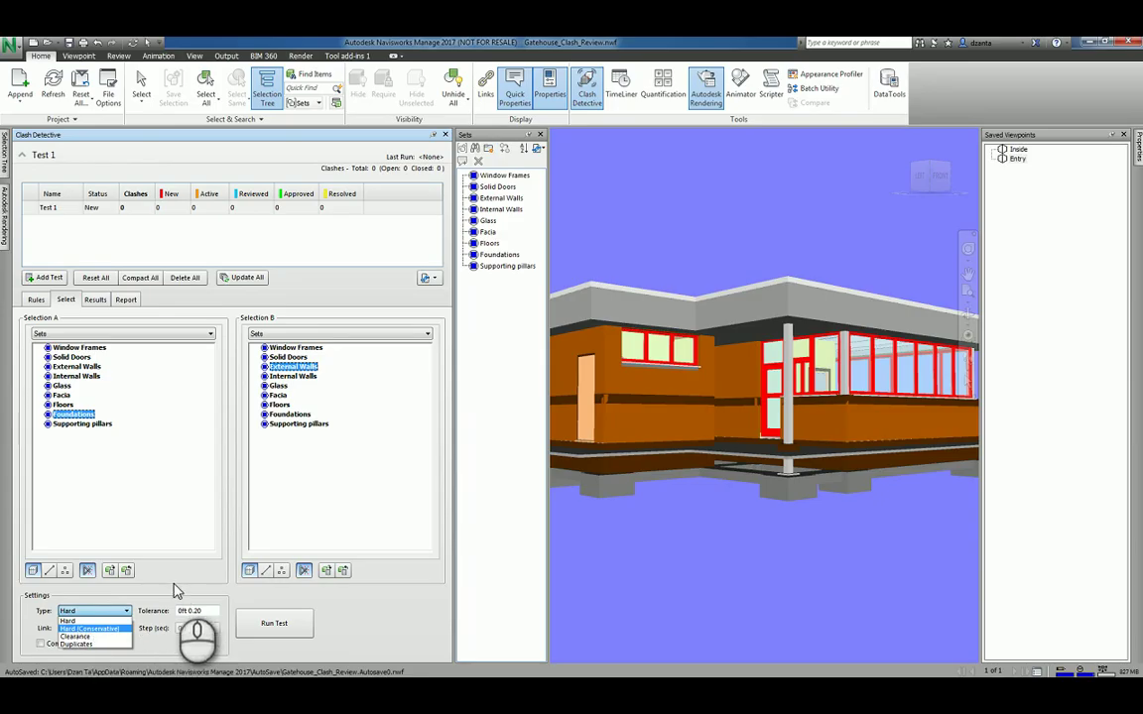
click(174, 591)
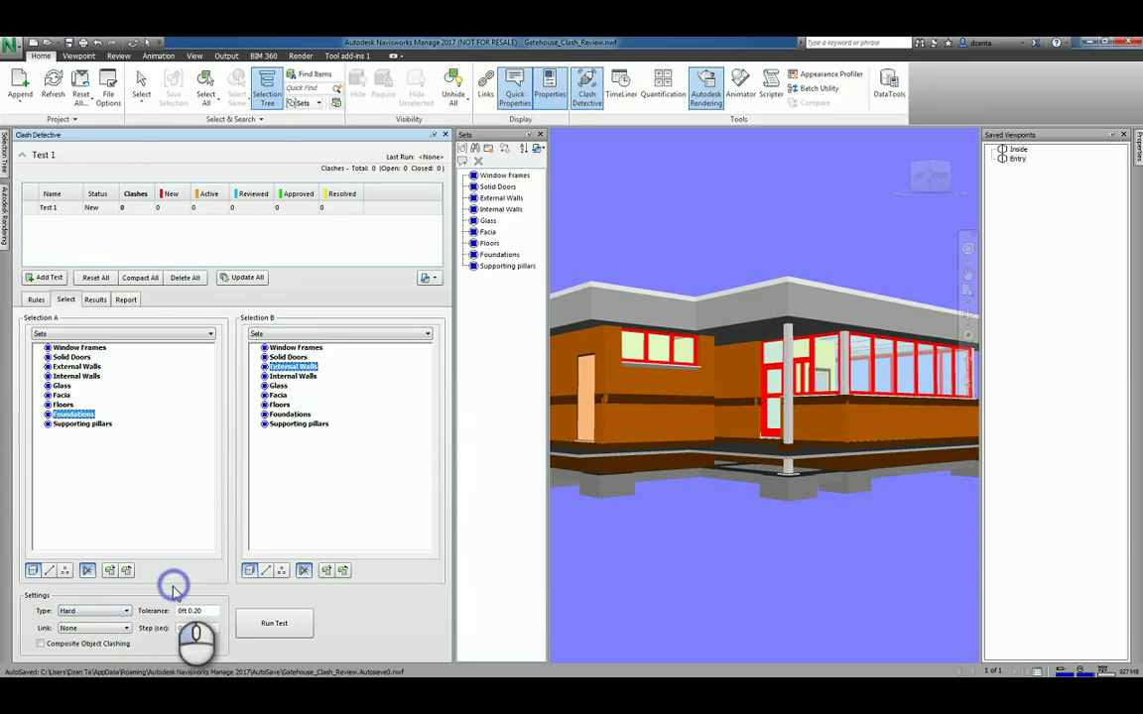
click(102, 630)
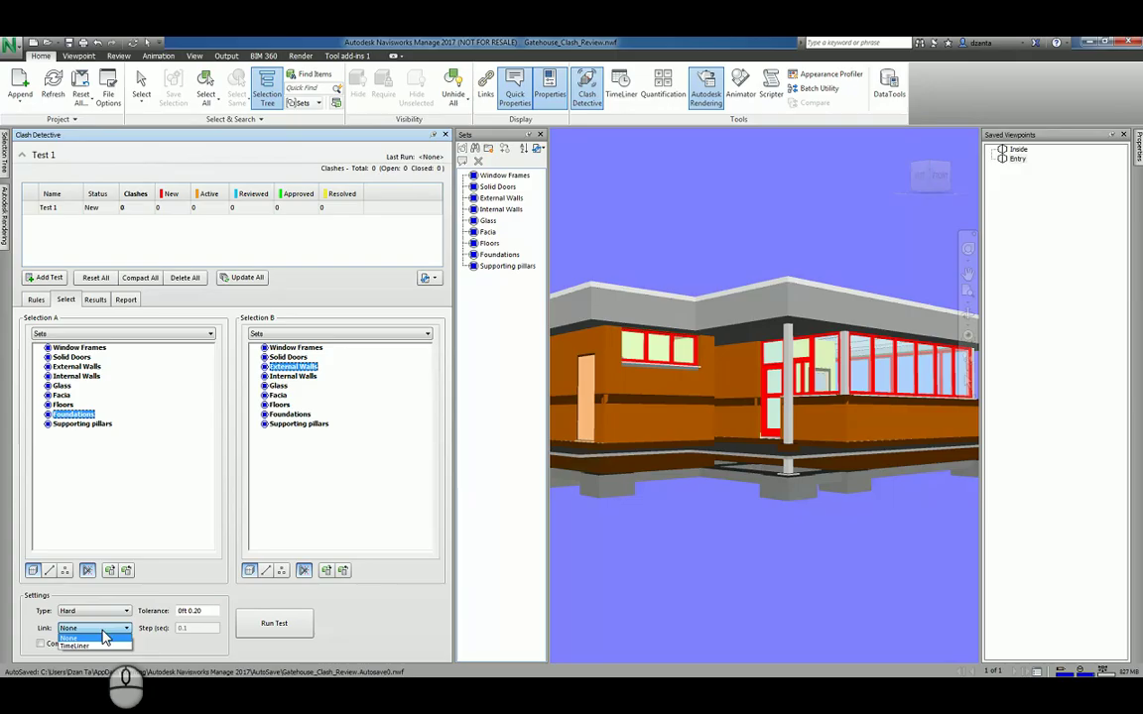
click(102, 637)
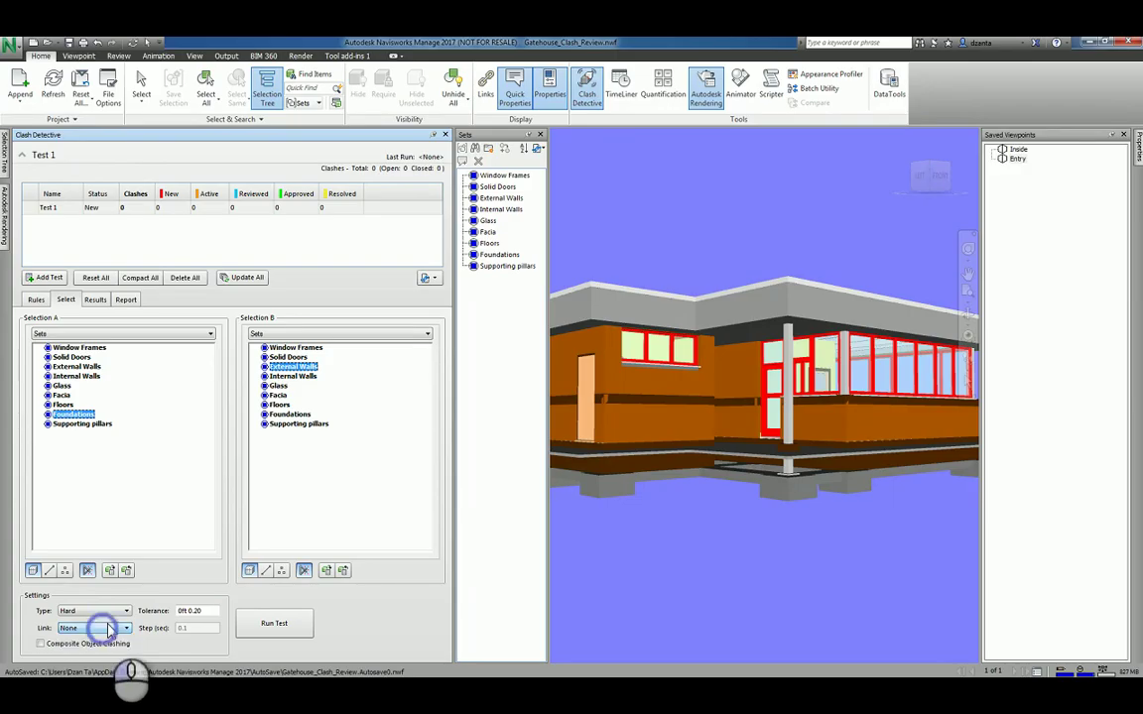
click(286, 628)
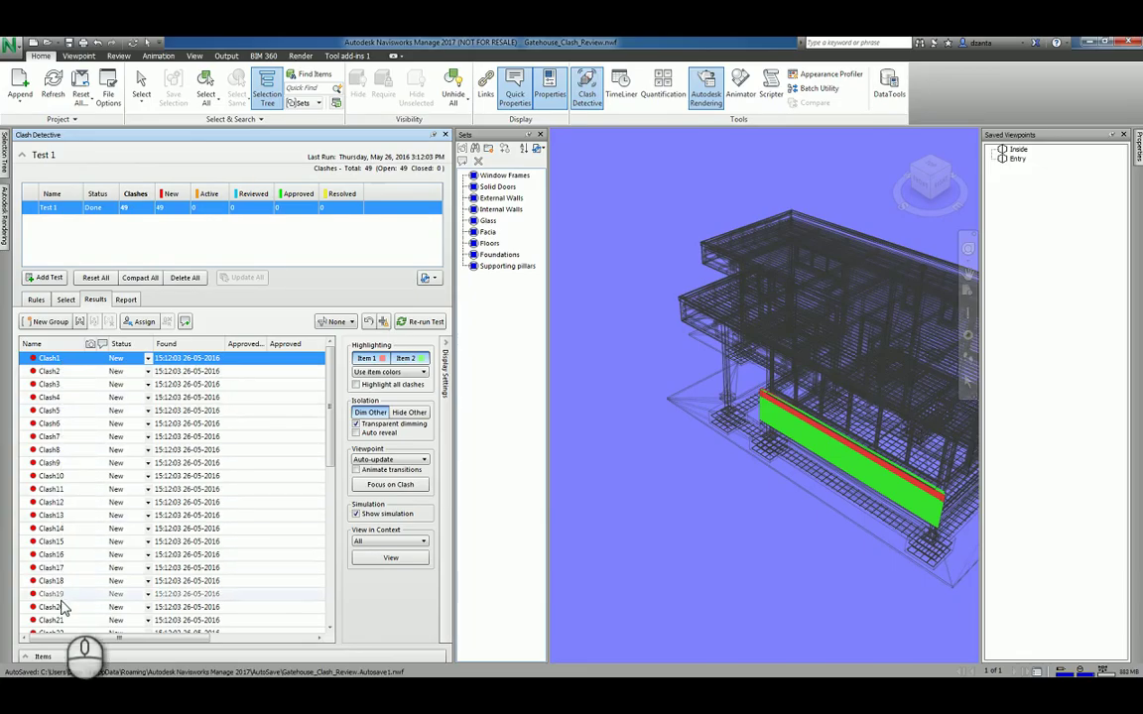
Try the Highlight all clashes and Dim Other display options on the clash results, restoring the original display settings
drag(327, 431, 330, 349)
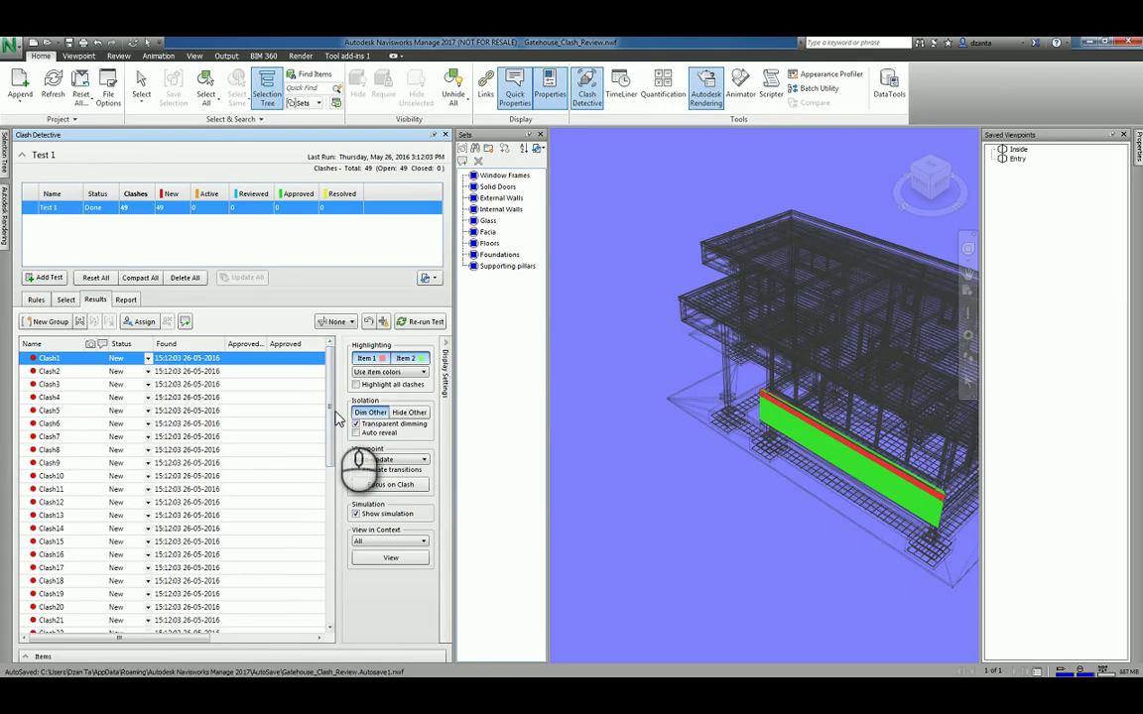
click(413, 374)
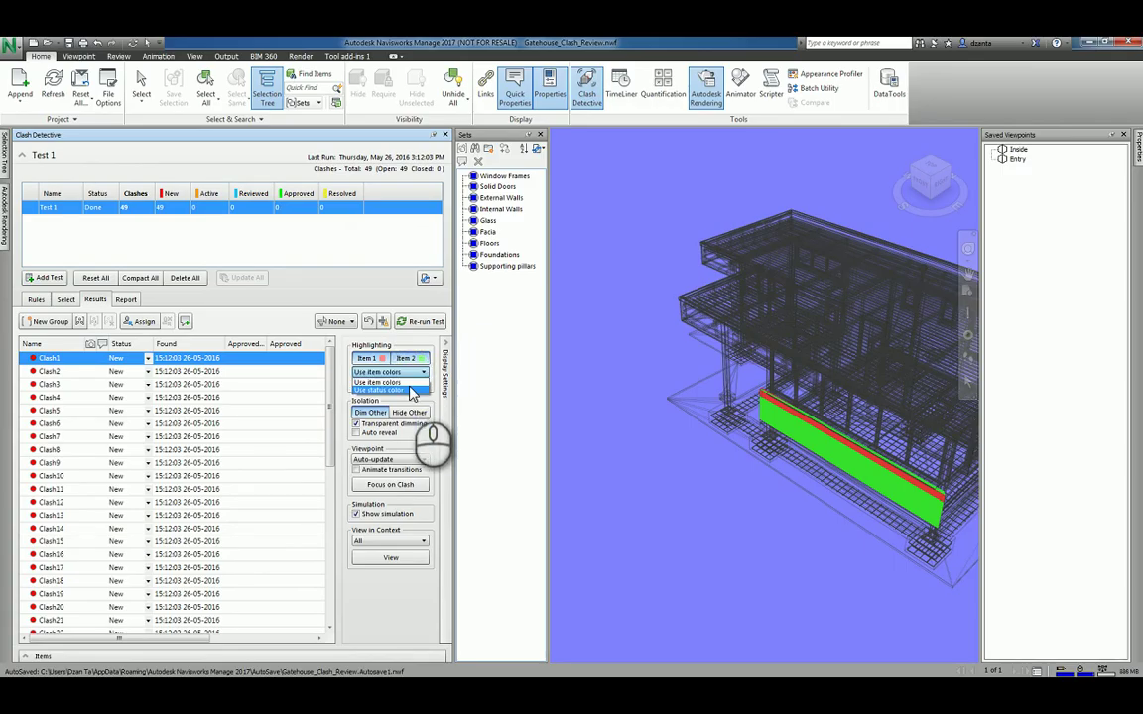
click(413, 392)
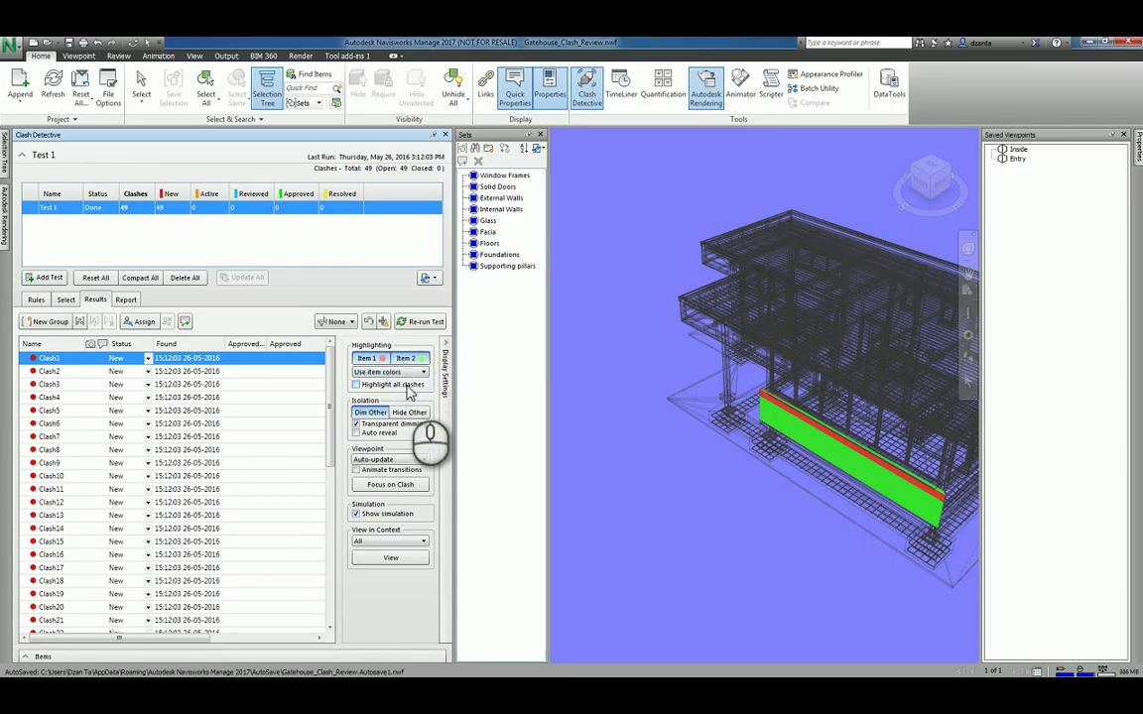
click(356, 384)
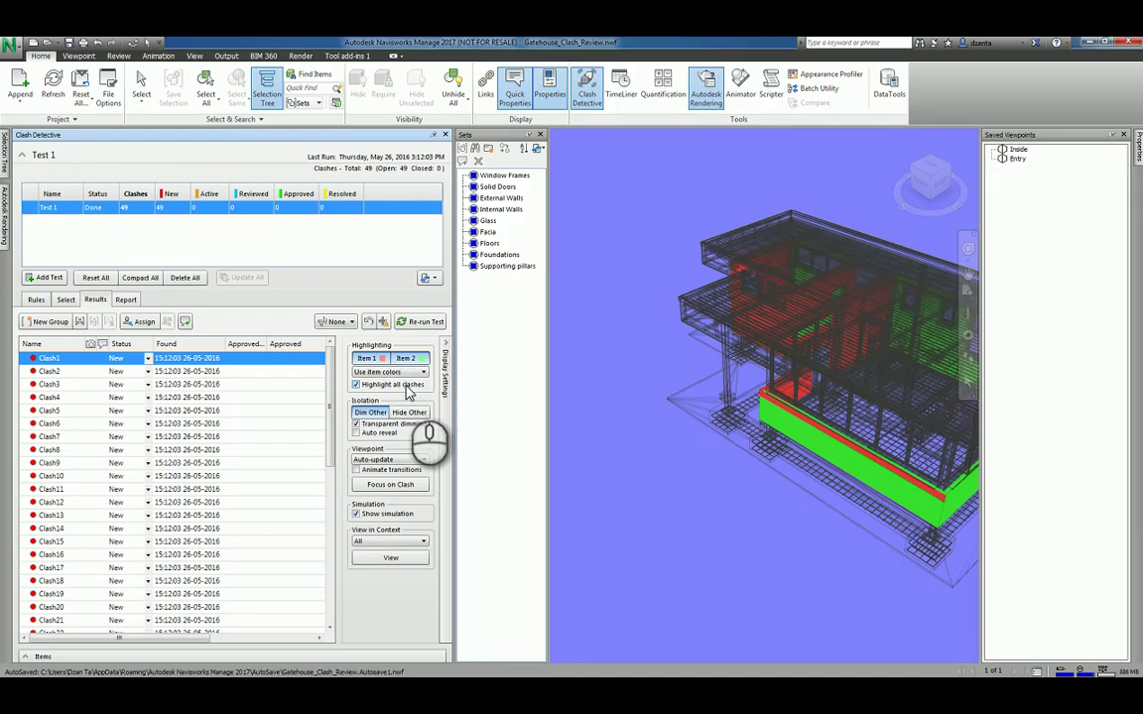
click(372, 413)
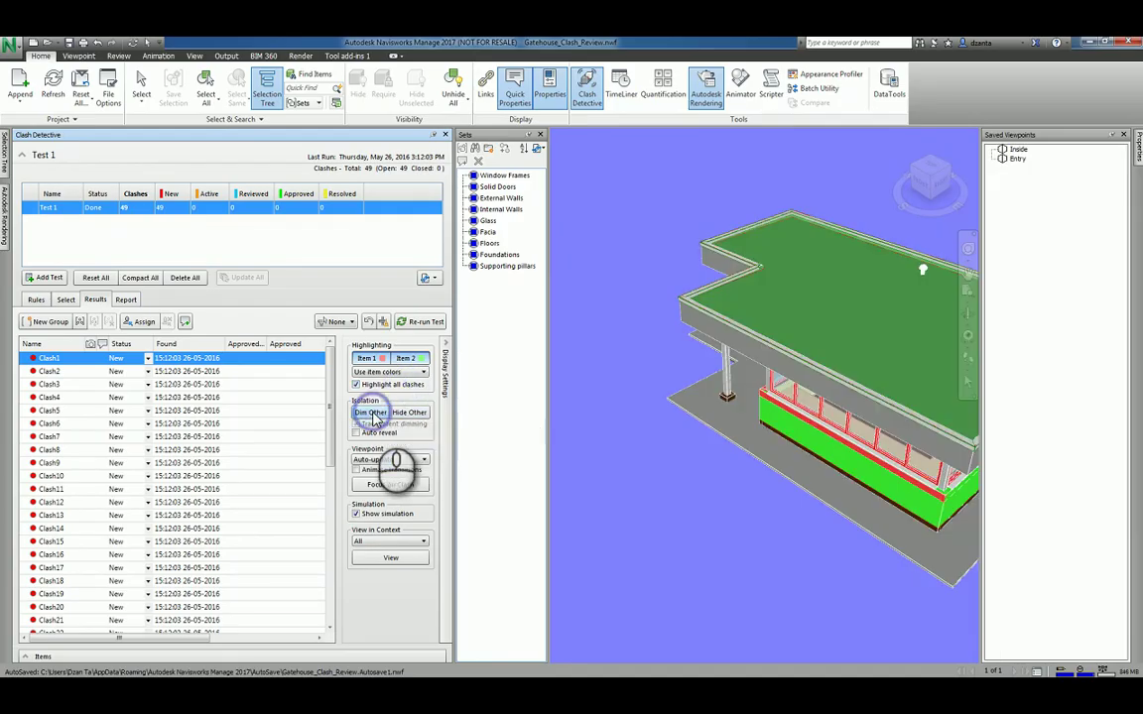
click(372, 414)
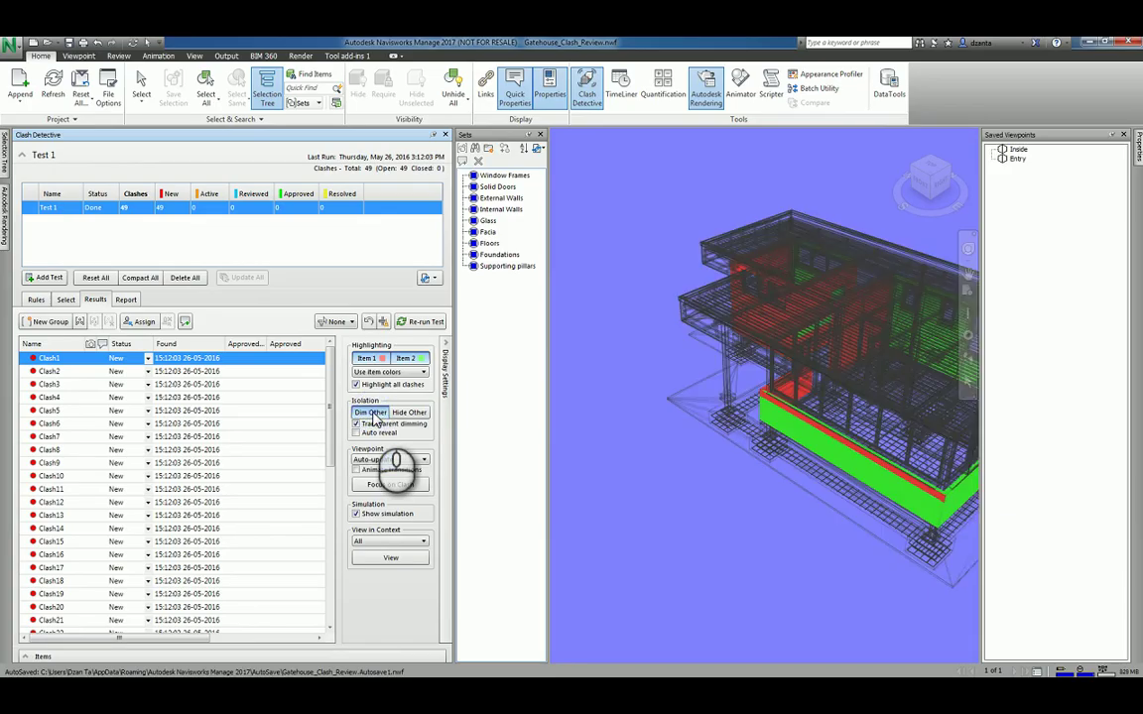
click(393, 386)
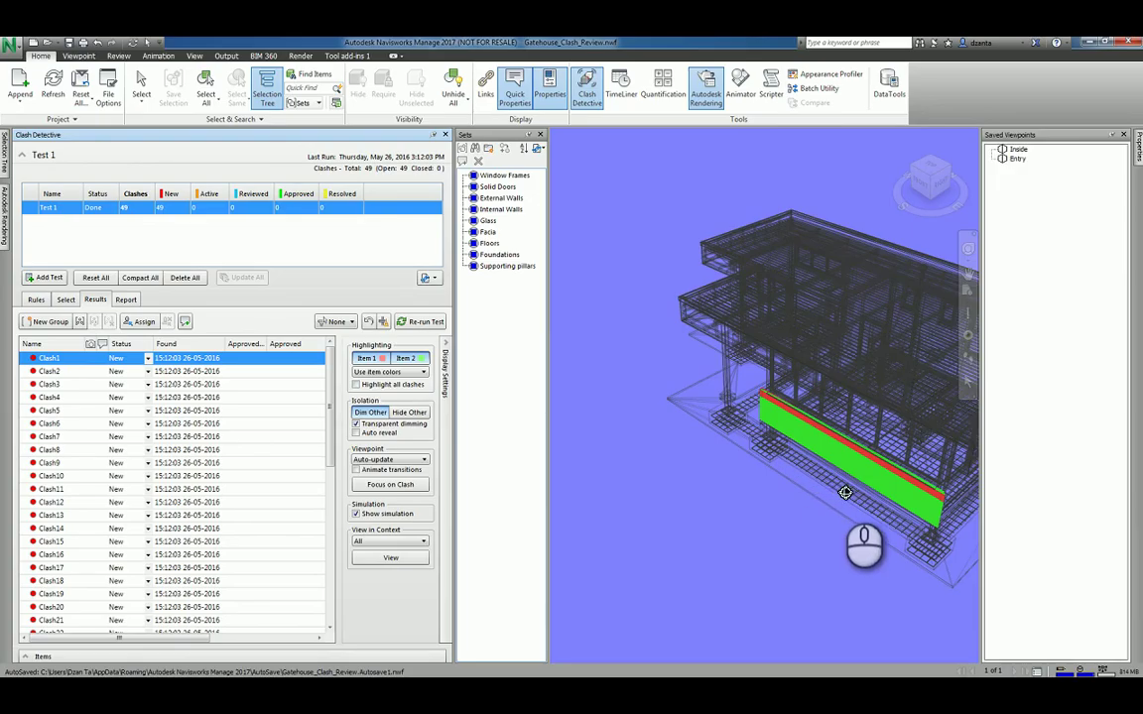
Inspect Clash1 and Clash2 in the model, viewing the highlighted clashing elements within the whole building
drag(844, 494, 901, 502)
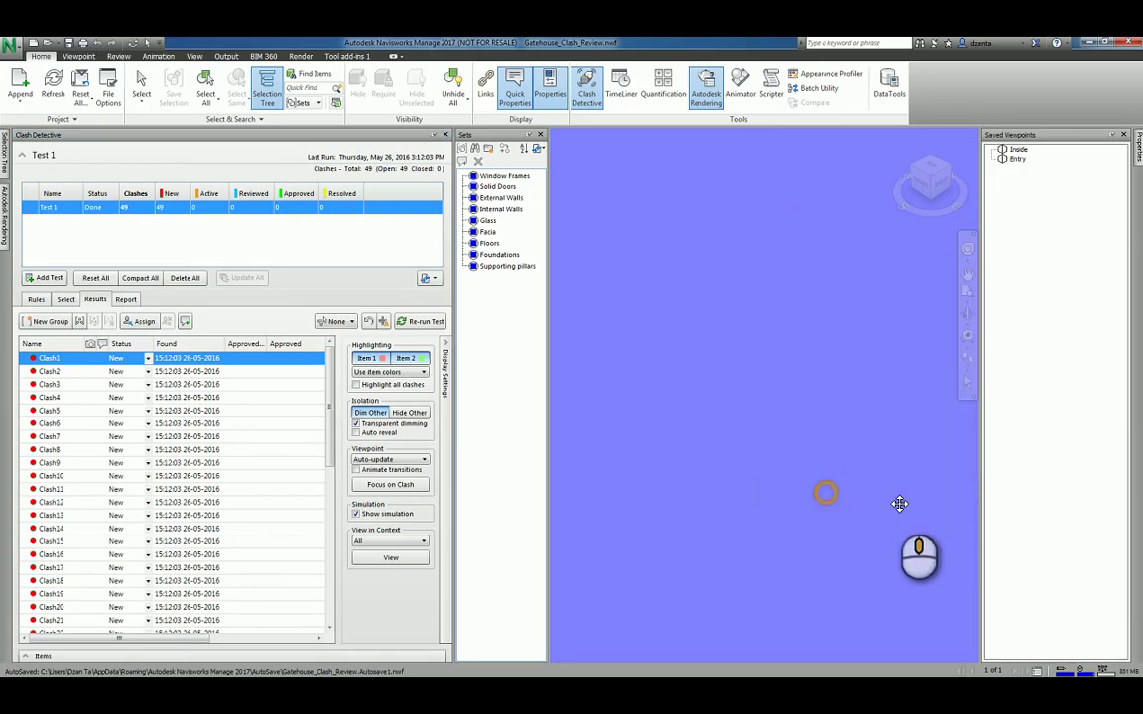
click(905, 200)
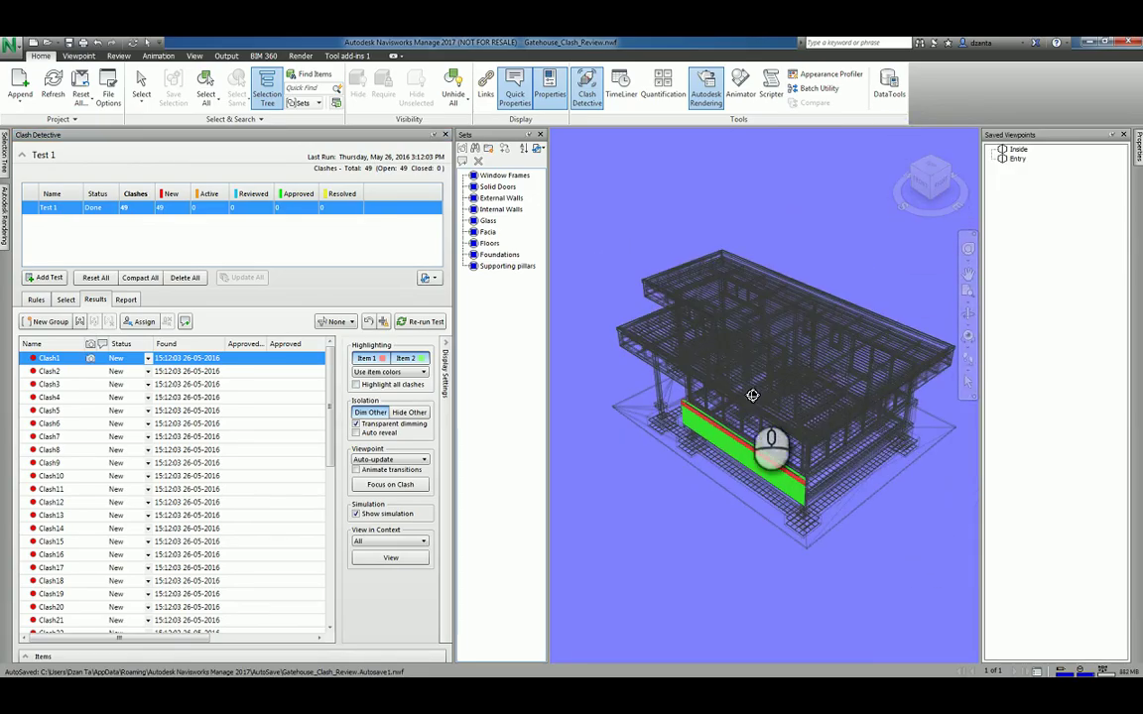
click(52, 371)
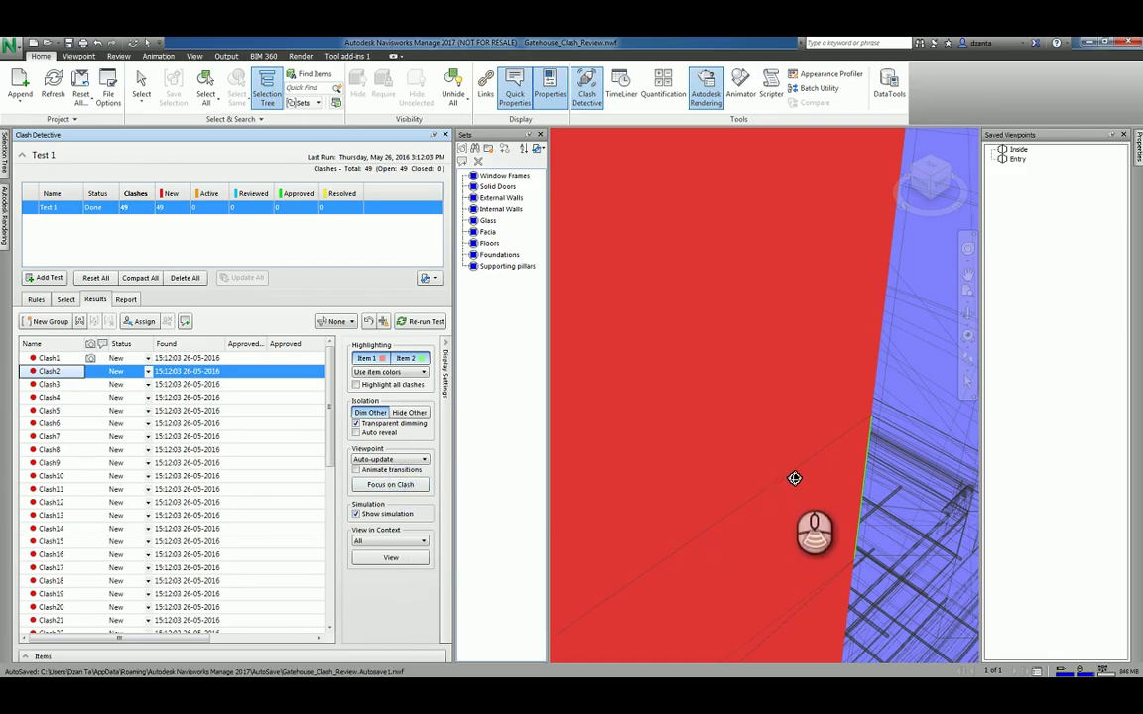
scroll(797, 472, down, 3)
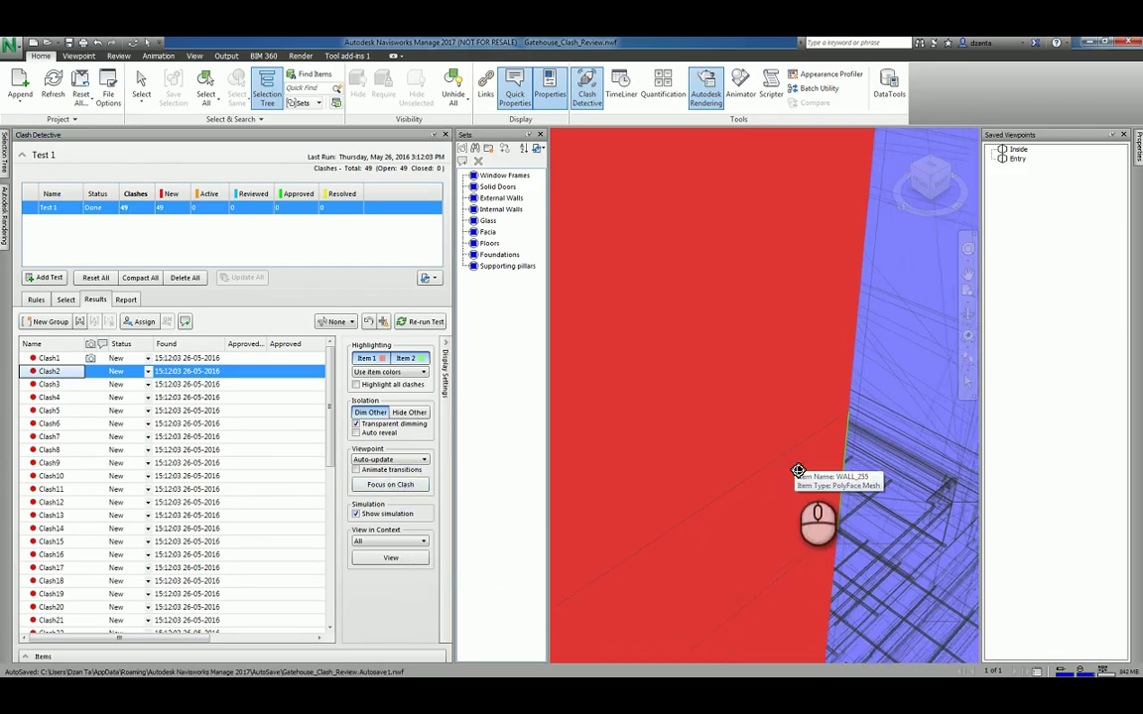
scroll(800, 470, down, 10)
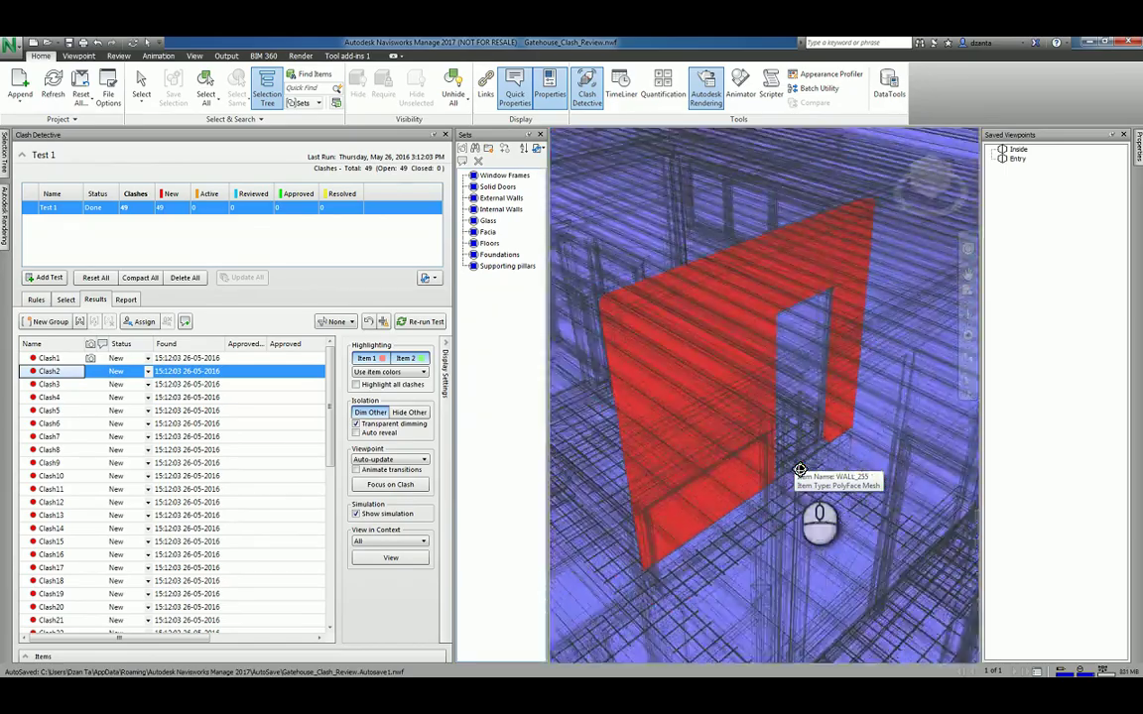
scroll(800, 469, down, 2)
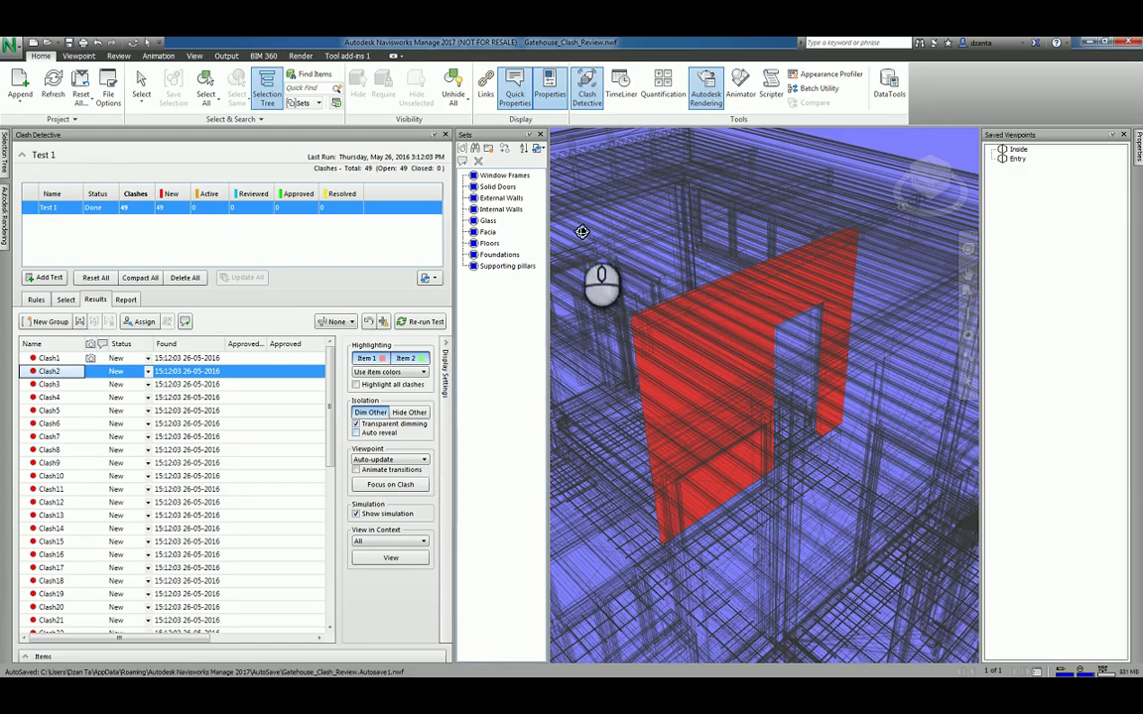
Keep the results viewpoint mode on Auto-update and set the status of Clash2 to Active
click(423, 463)
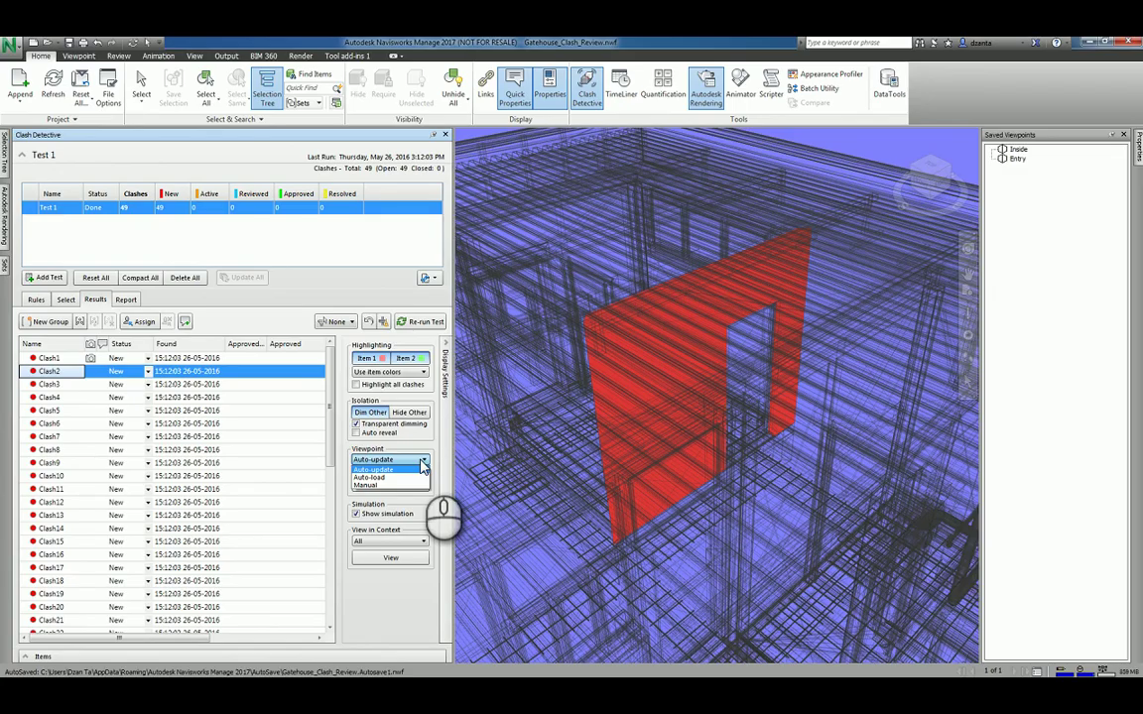
click(421, 469)
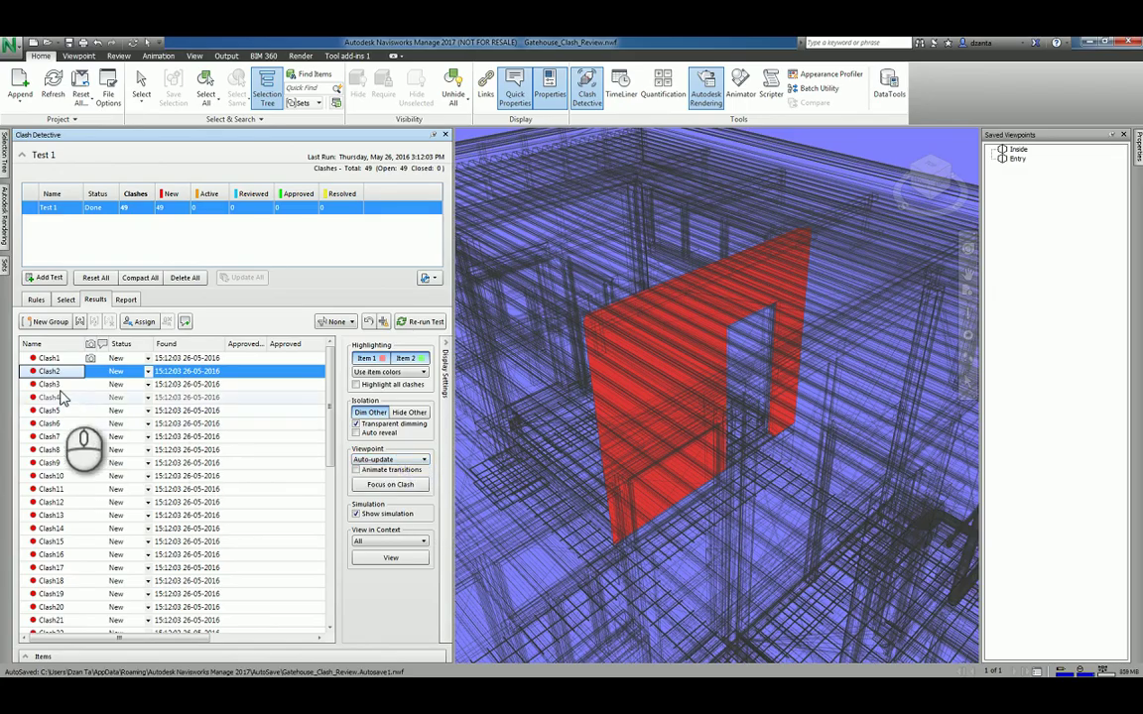
click(148, 372)
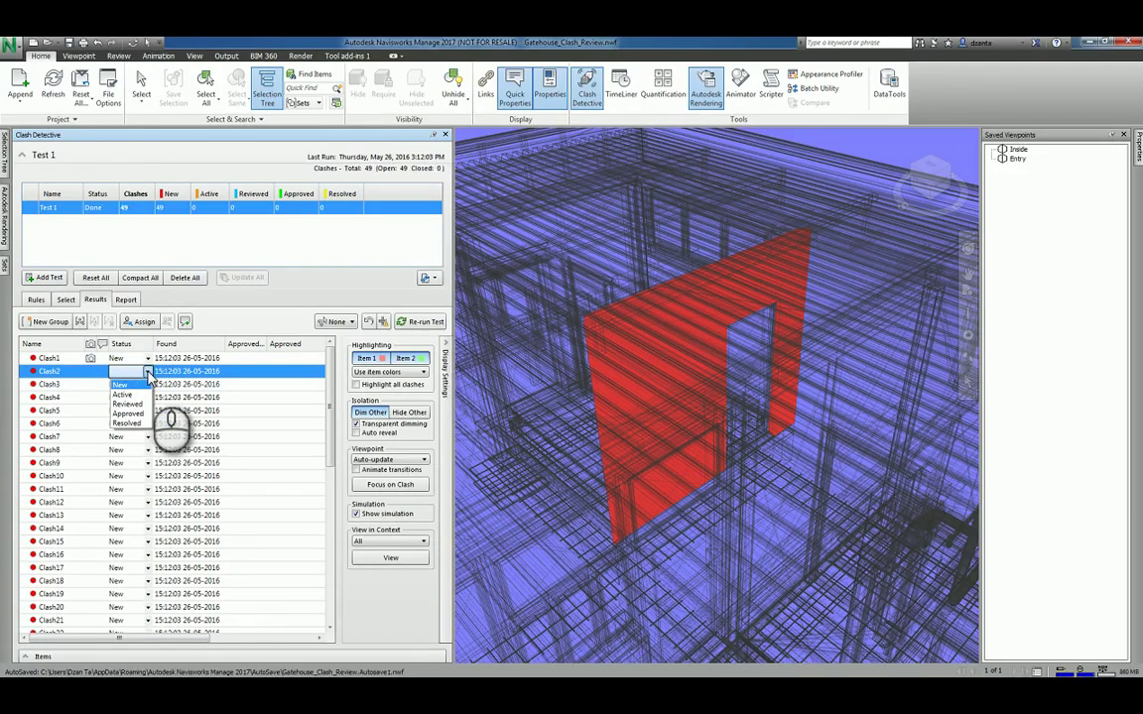
click(151, 396)
Set the status of Clash3 to Reviewed and the status of Clash4 to Approved
click(147, 384)
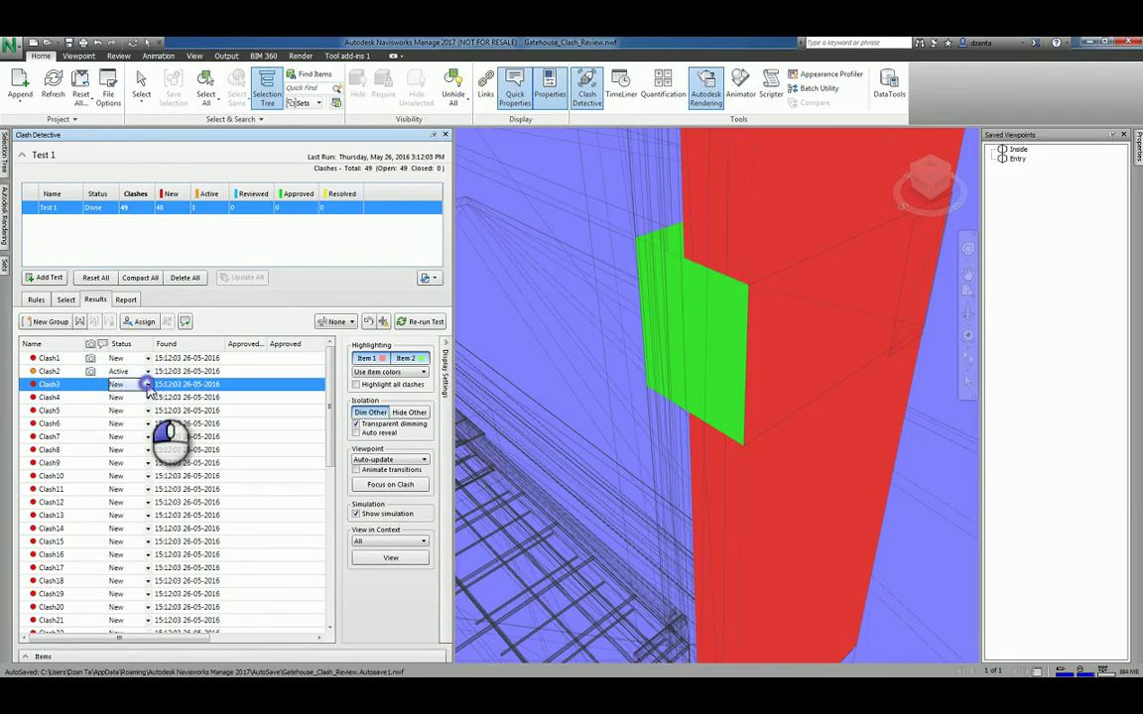
click(147, 384)
click(127, 417)
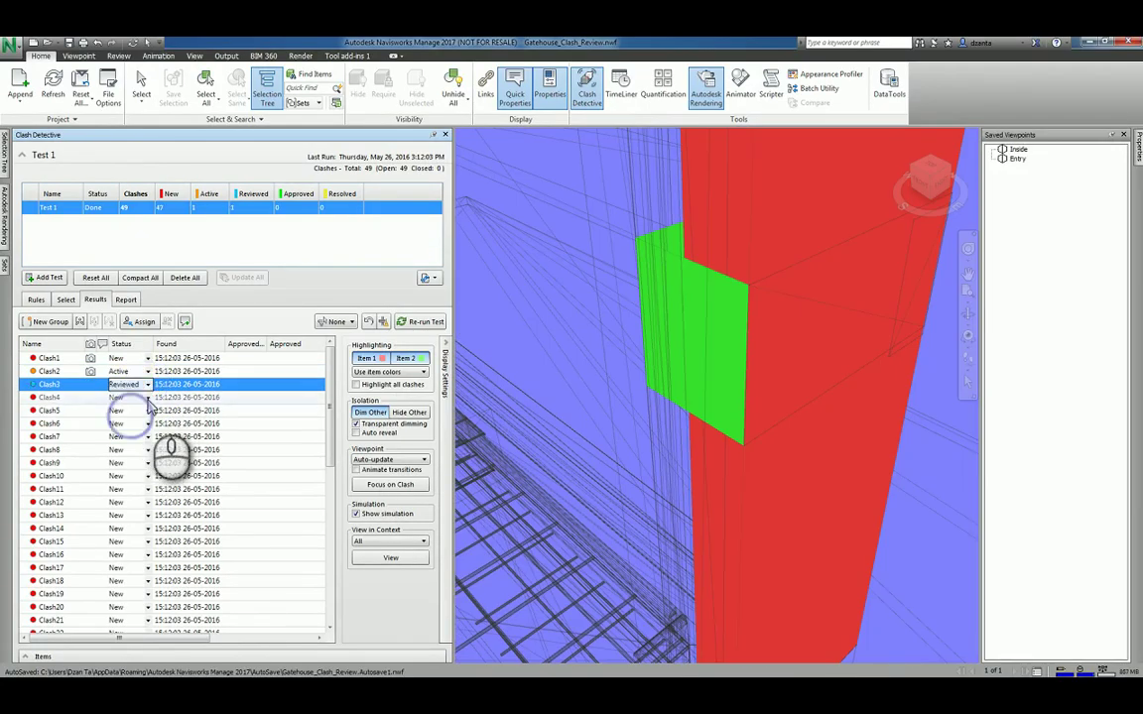
click(148, 398)
click(148, 398)
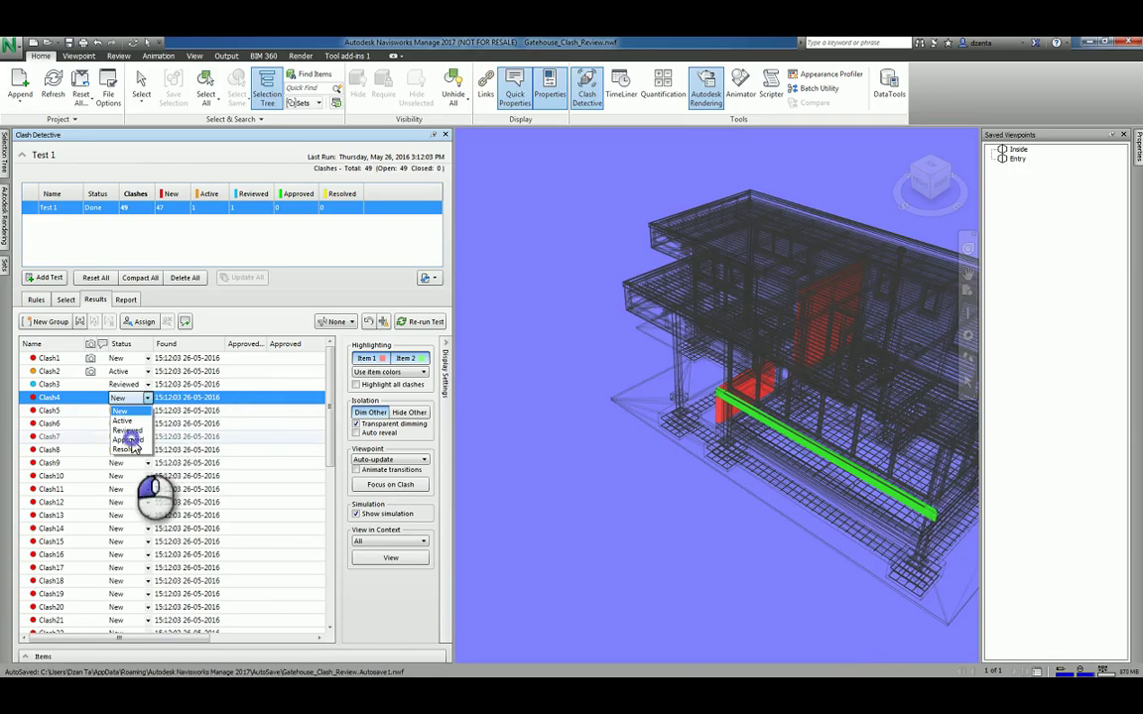
click(127, 440)
Set the status of Clash5 to Resolved
click(147, 413)
click(147, 413)
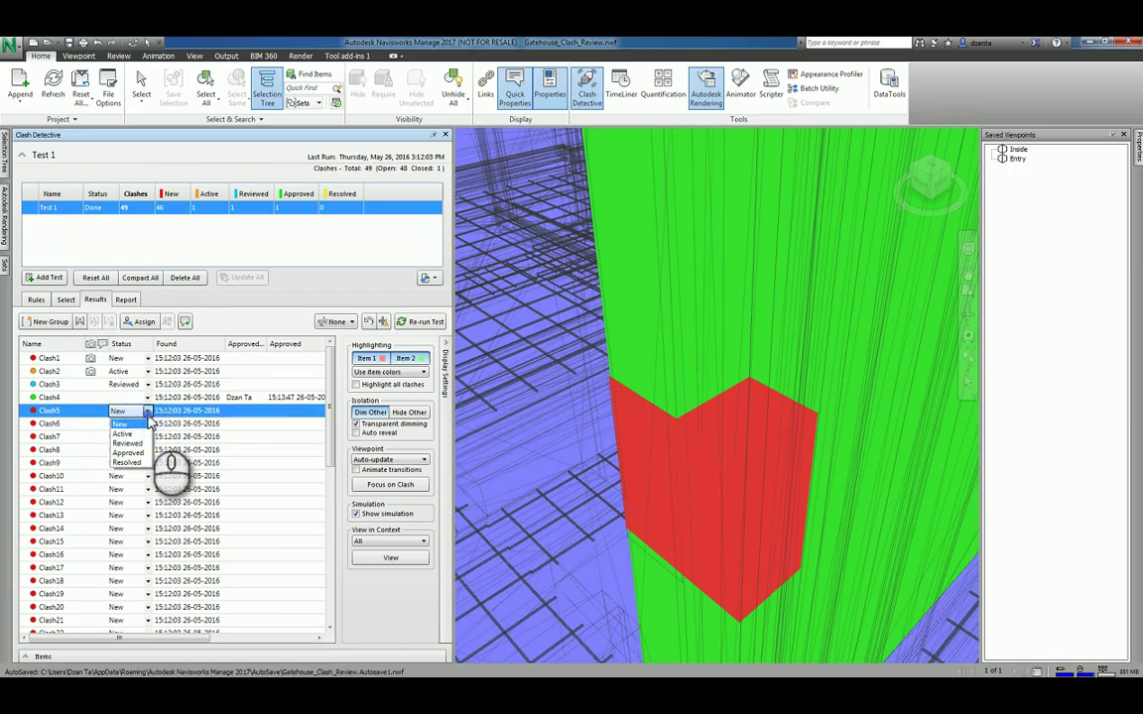
click(127, 461)
Set the status of all clashes from Clash10 through Clash19 to Active at once
click(129, 477)
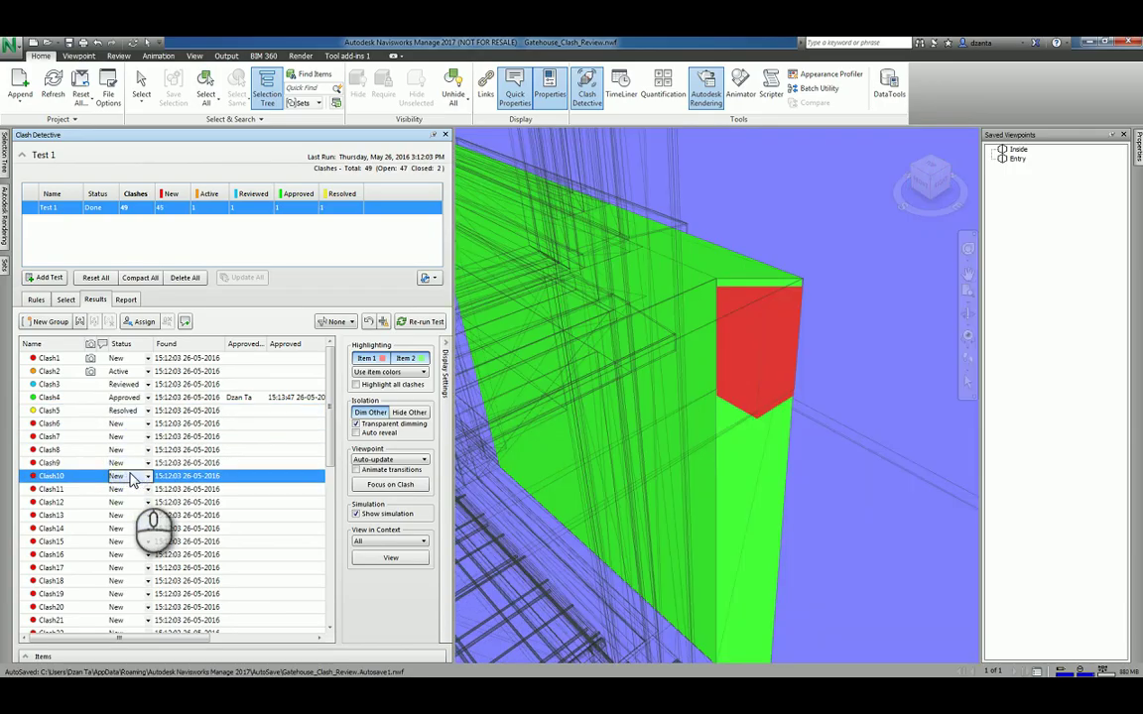
shift+click(57, 594)
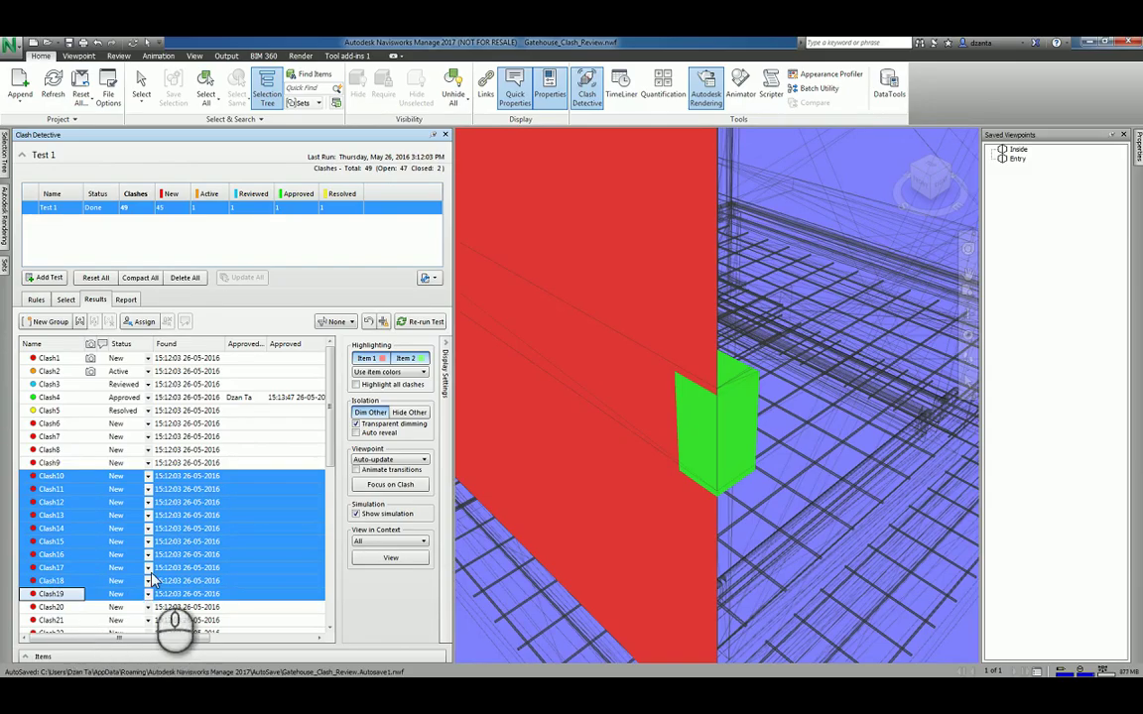
click(147, 477)
click(127, 503)
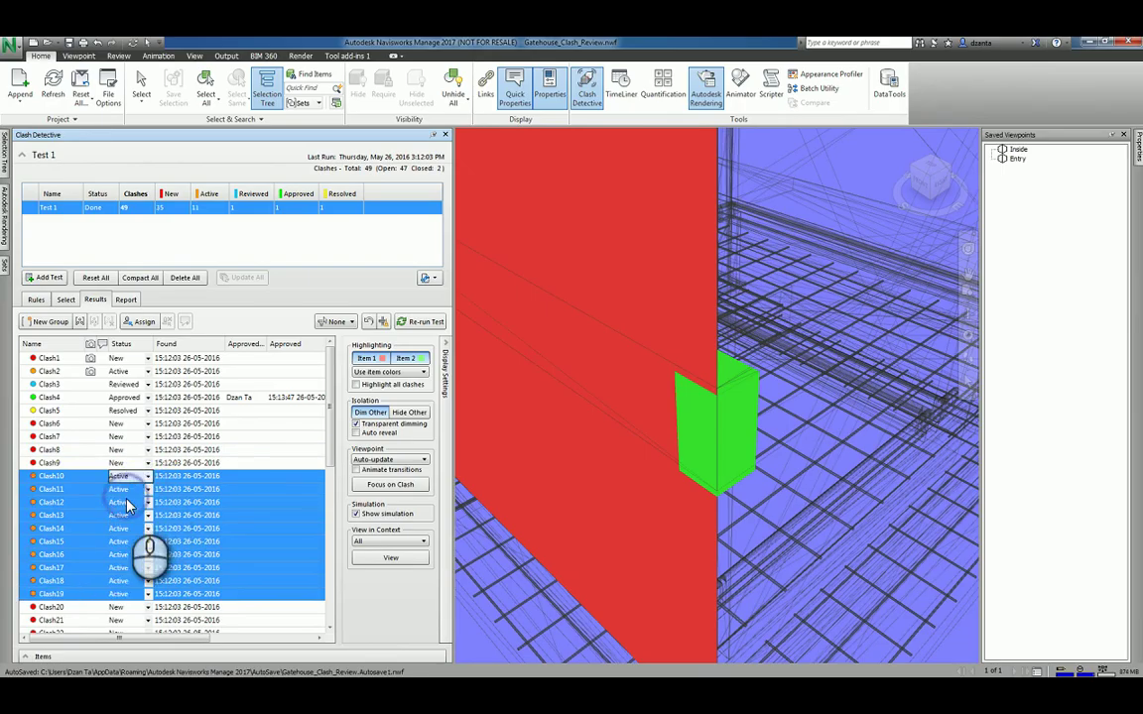
View Clash8 in the model and look through the statuses in the clash results list
click(86, 451)
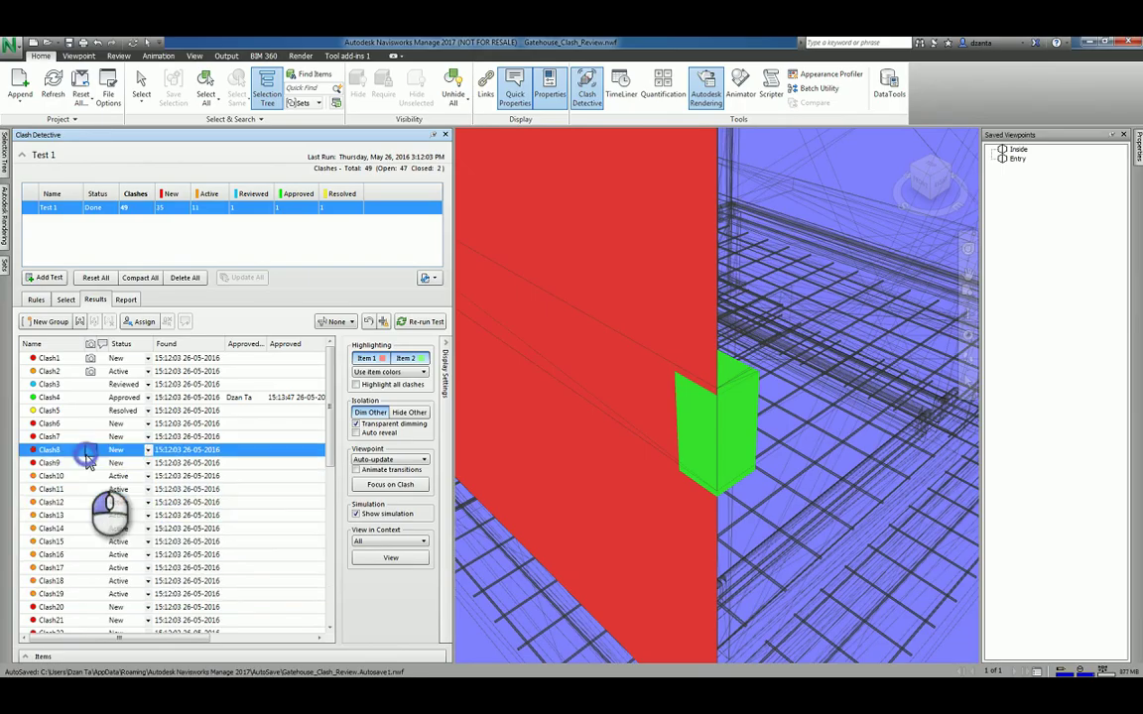
scroll(198, 524, down, 2)
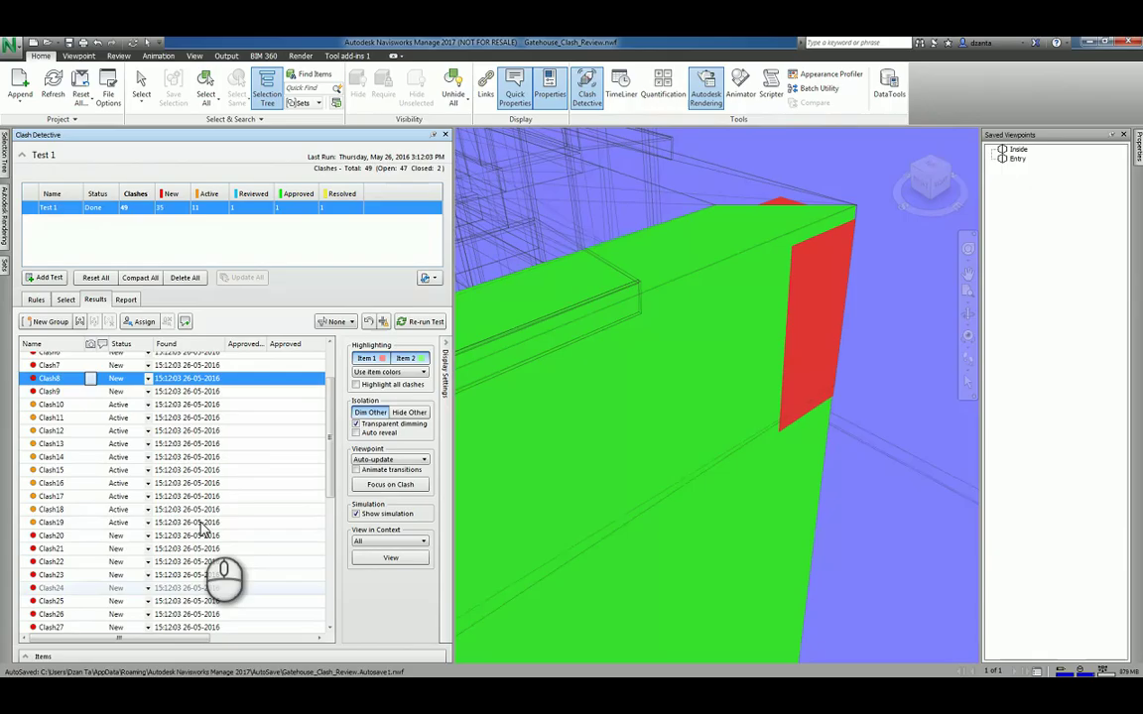
scroll(209, 520, up, 3)
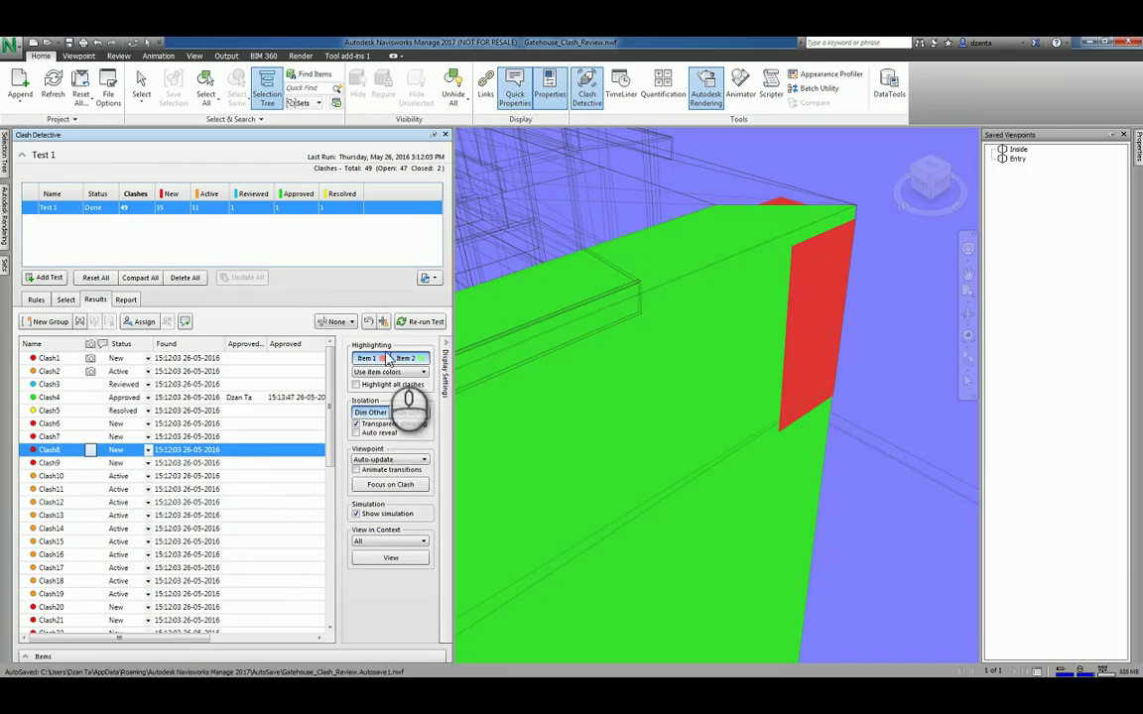
Check the selection filter options for the clash results, keeping None, and reset Test 1 to clear its results
click(352, 323)
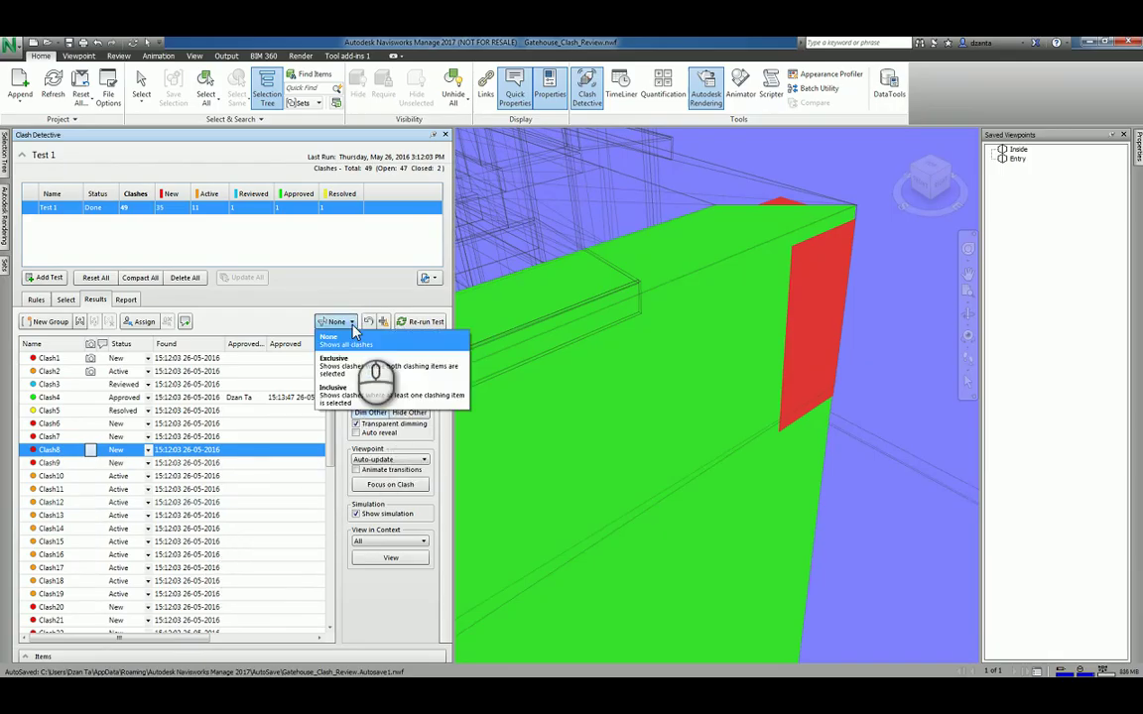
click(352, 324)
click(368, 321)
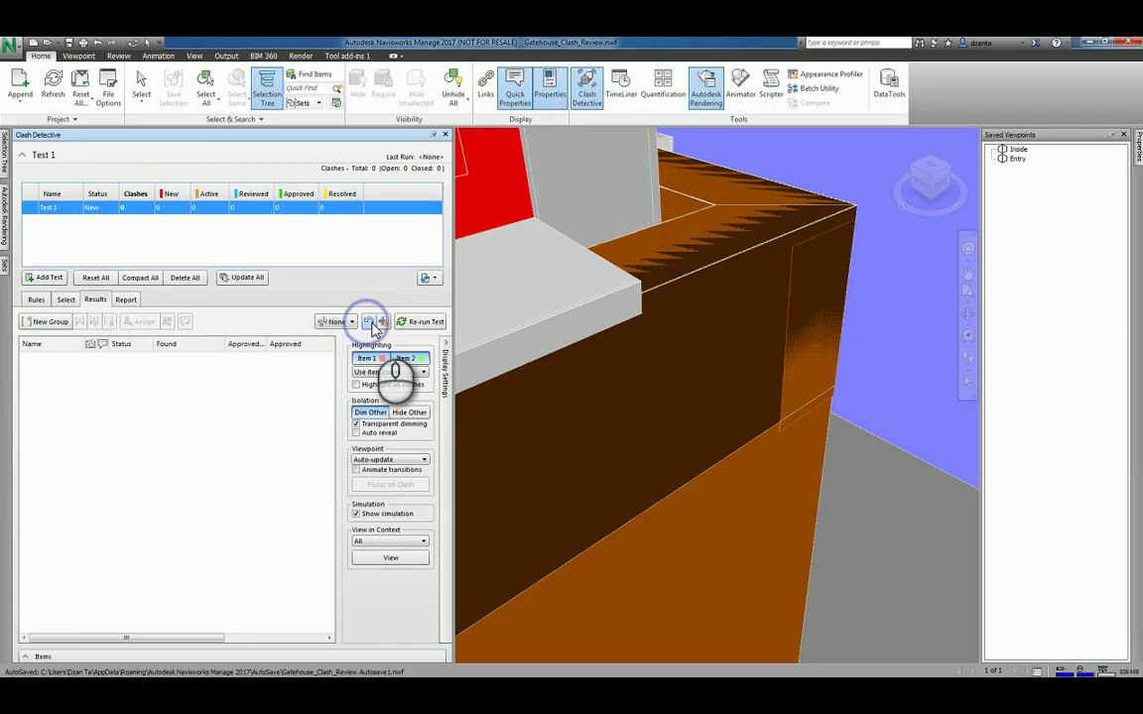
click(247, 319)
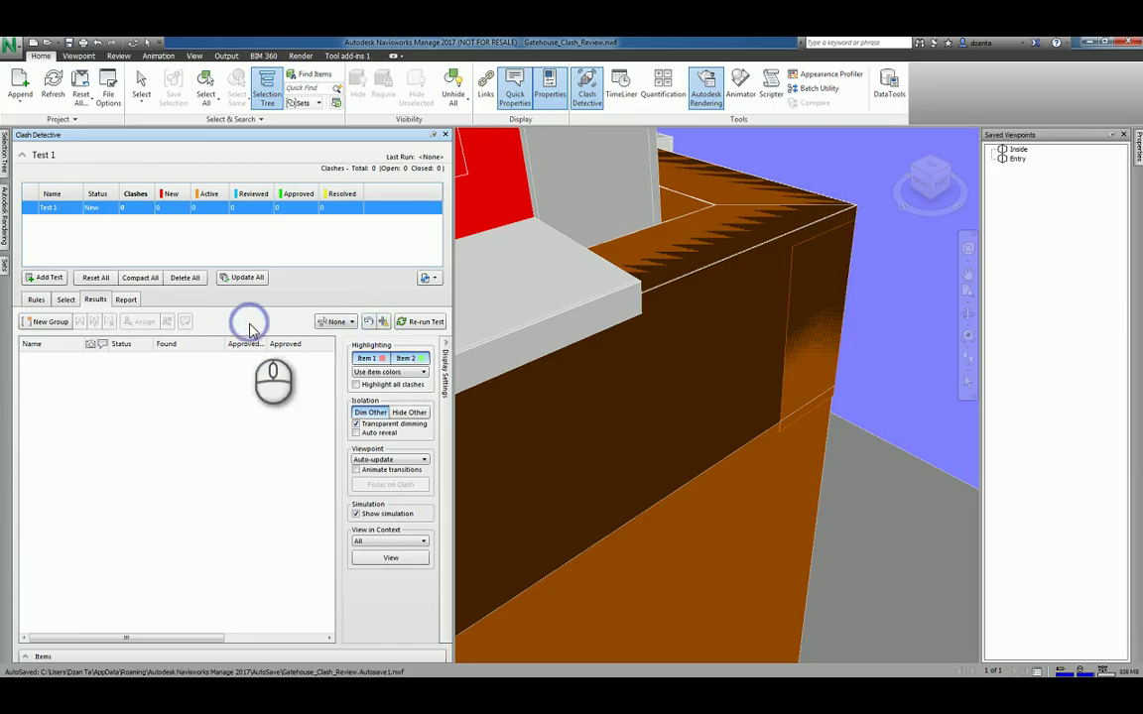